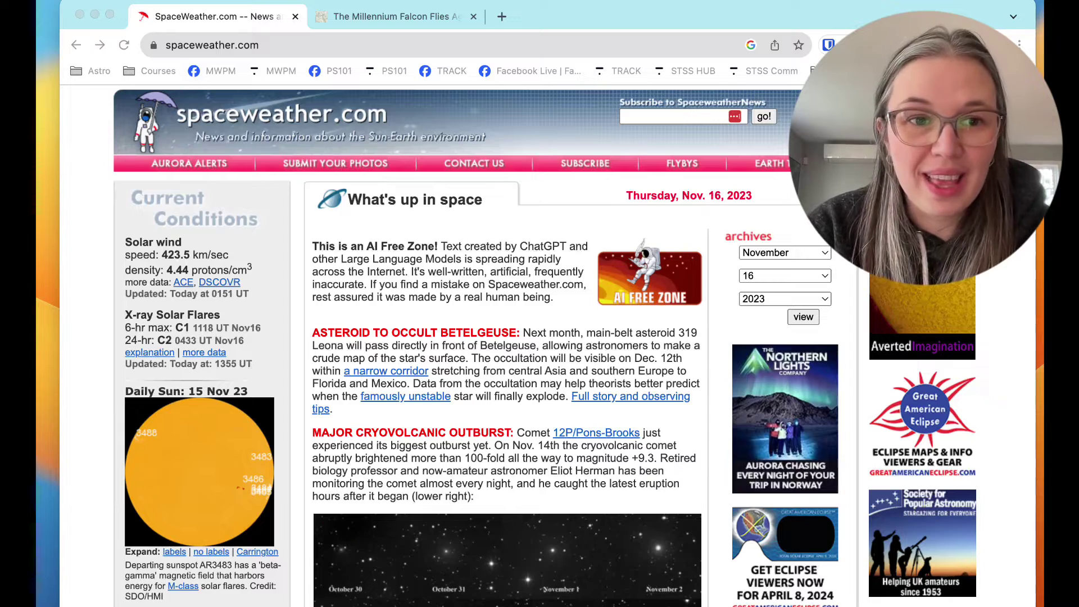
Scroll the spaceweather.com page down to the 12P/Pons-Brooks major cryovolcanic outburst story.
left_click(485, 480)
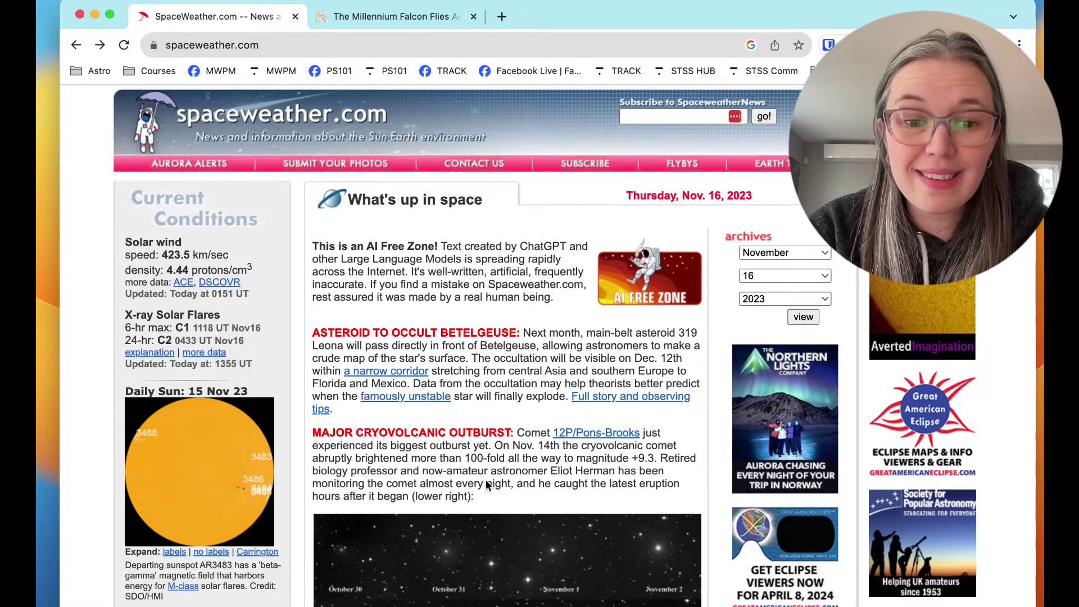
scroll(486, 479, "down", 5)
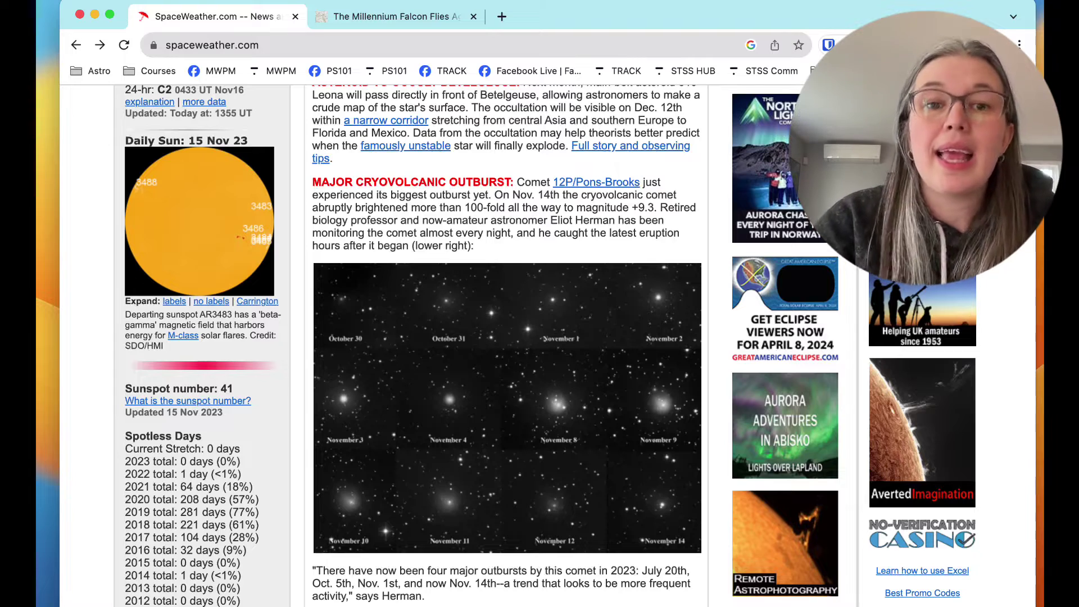
Switch to 'The Millennium Falcon Flies Again' article and scroll through it.
left_click(394, 17)
scroll(476, 281, "up", 3)
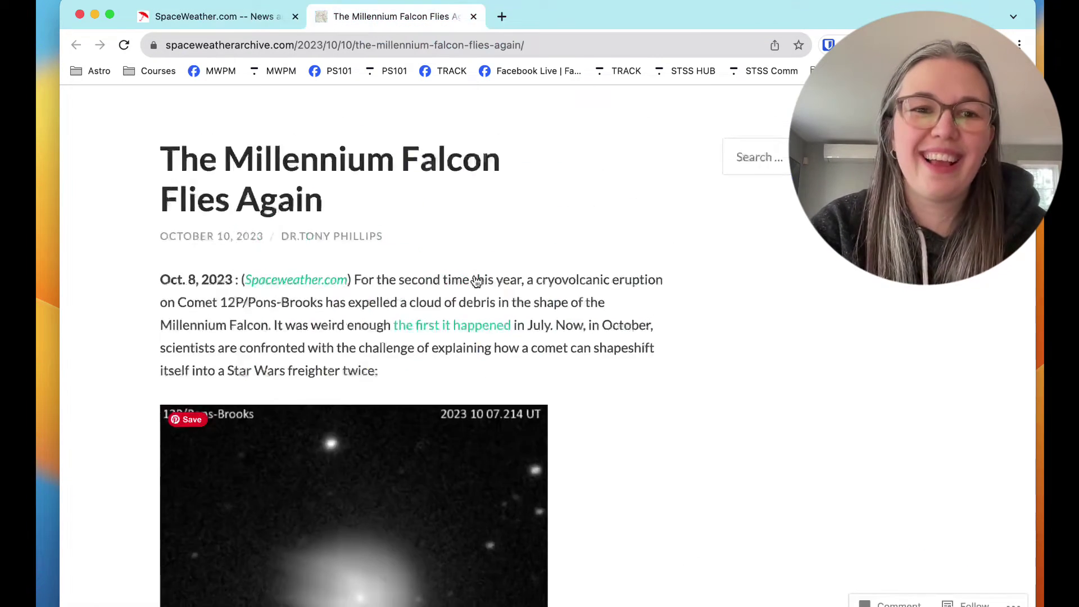
scroll(476, 281, "up", 4)
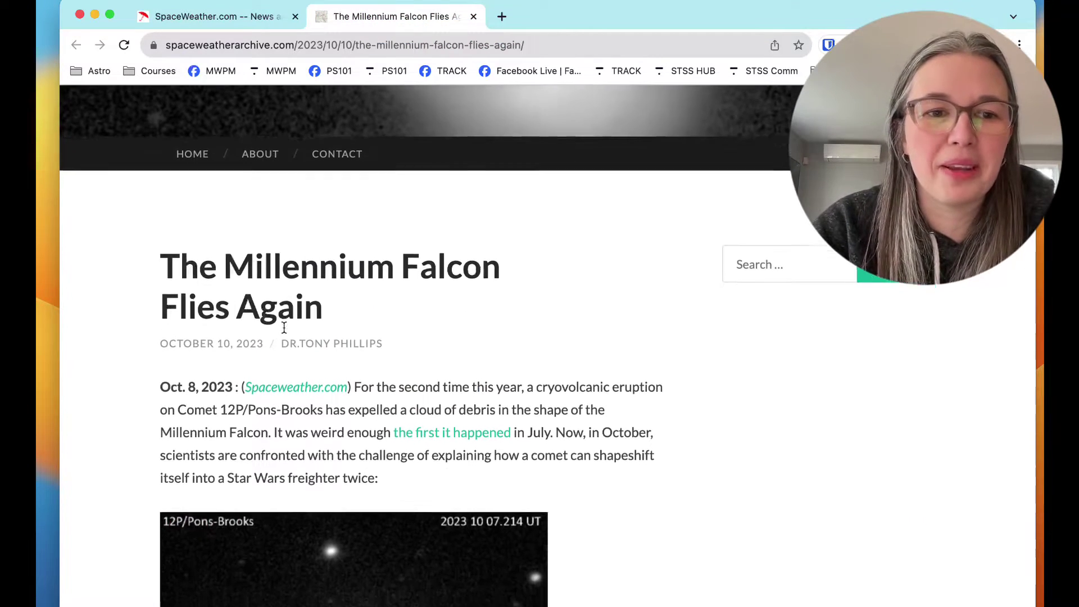
scroll(284, 328, "down", 5)
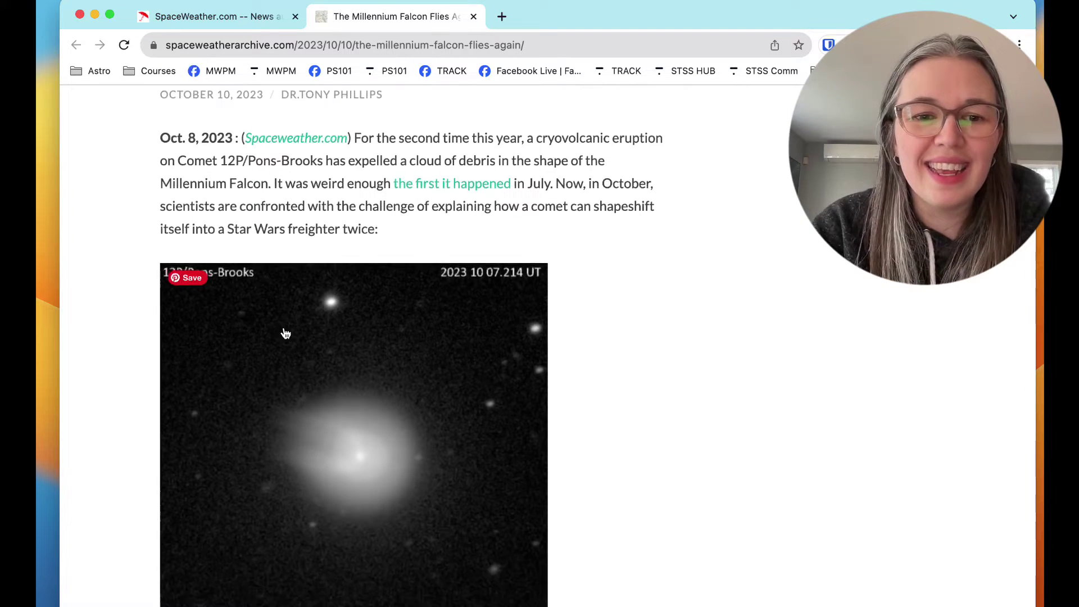
scroll(359, 285, "up", 2)
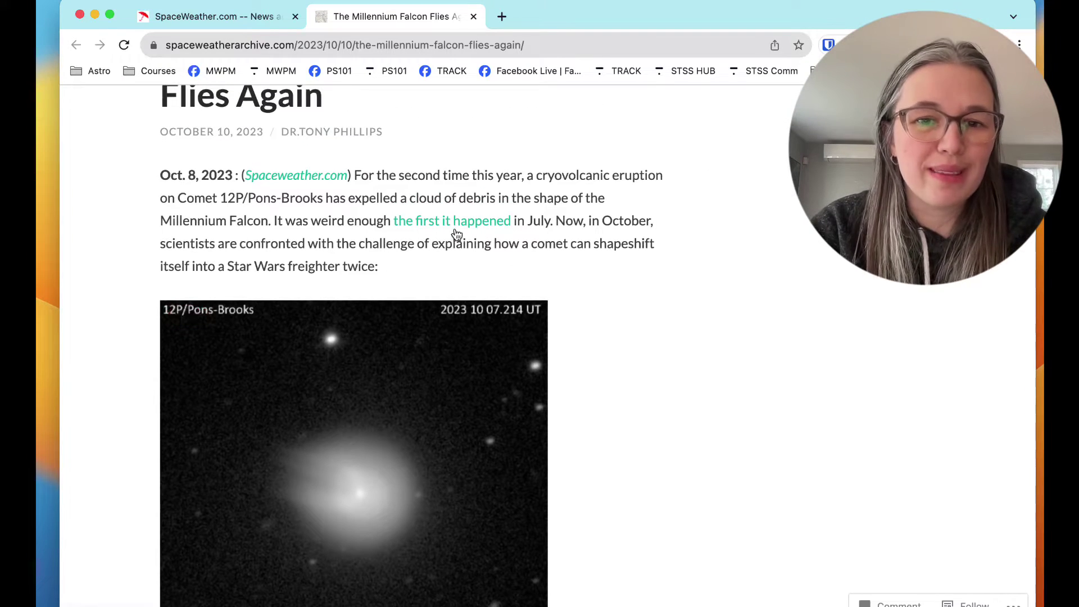
scroll(379, 523, "down", 2)
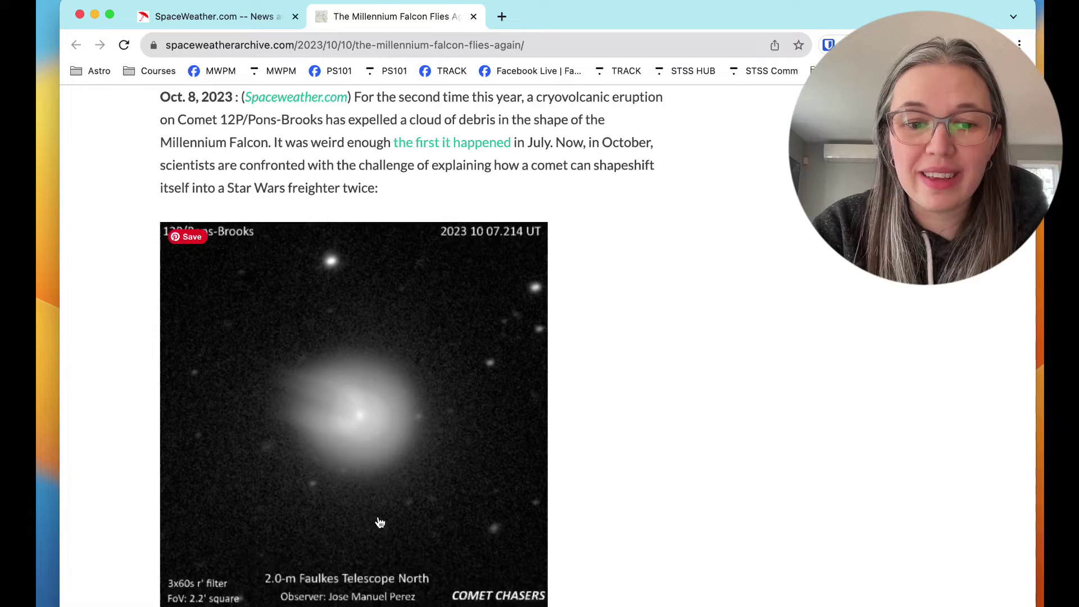
scroll(373, 427, "down", 2)
scroll(369, 408, "down", 1)
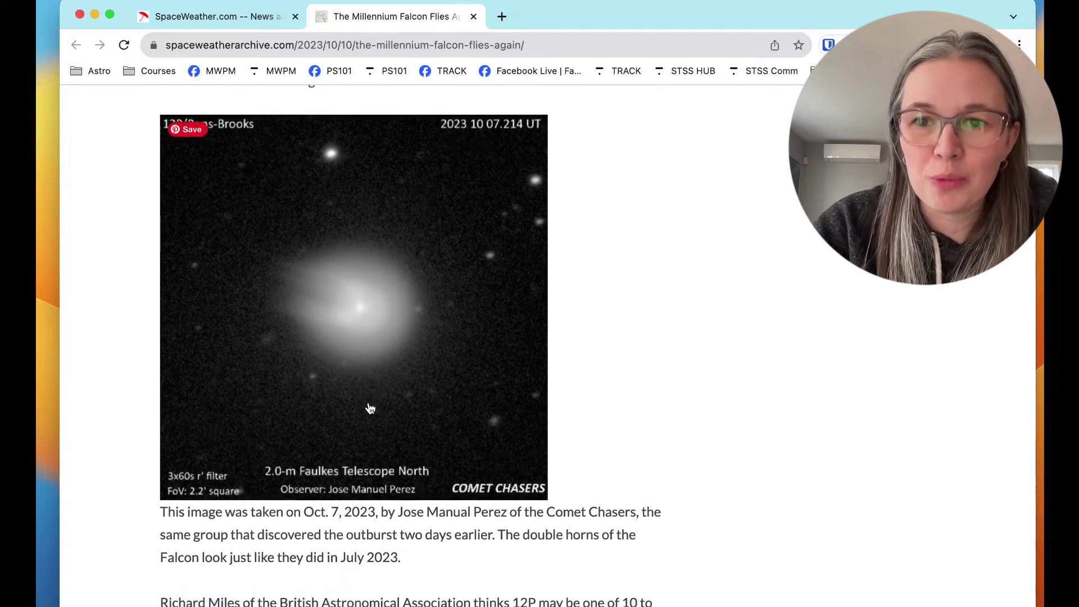
Scroll to the April 2024 outlook and highlight the 4th or 5th magnitude forecast.
scroll(370, 407, "down", 8)
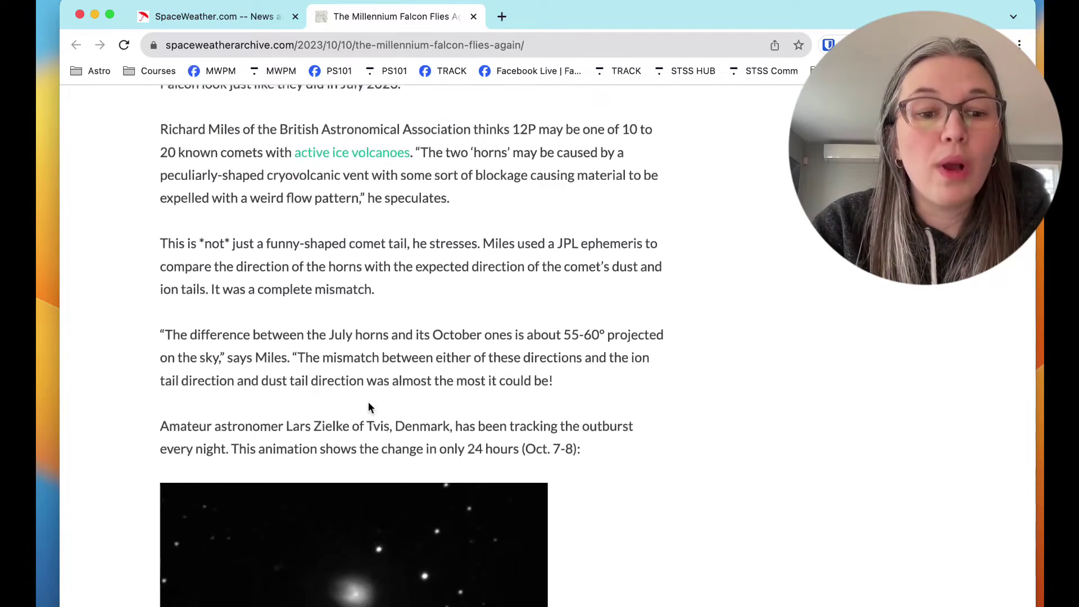
scroll(369, 402, "down", 7)
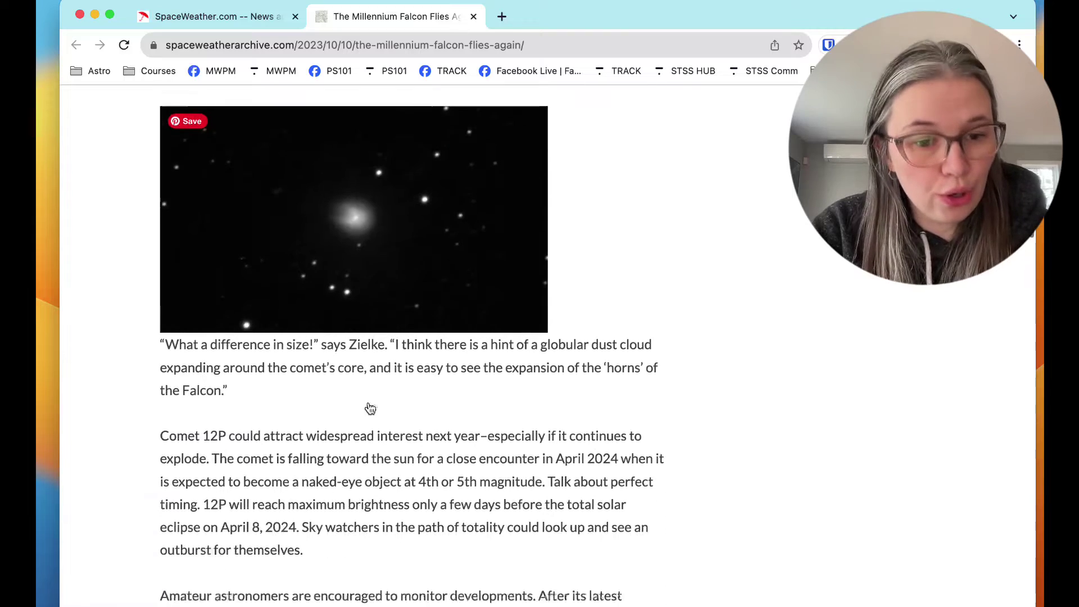
scroll(369, 407, "down", 3)
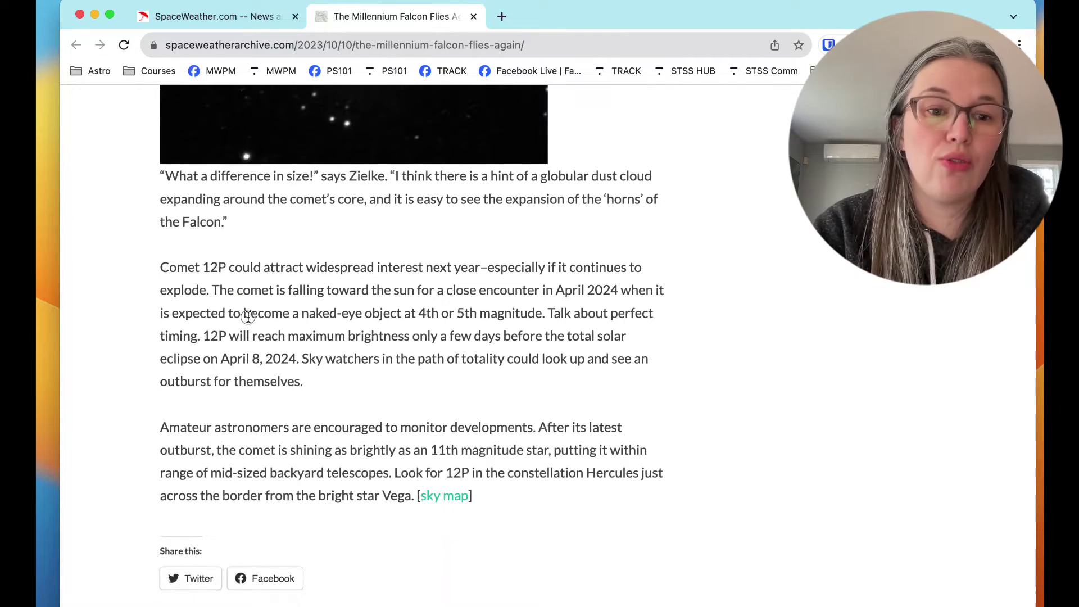
left_click_drag(247, 316, 556, 319)
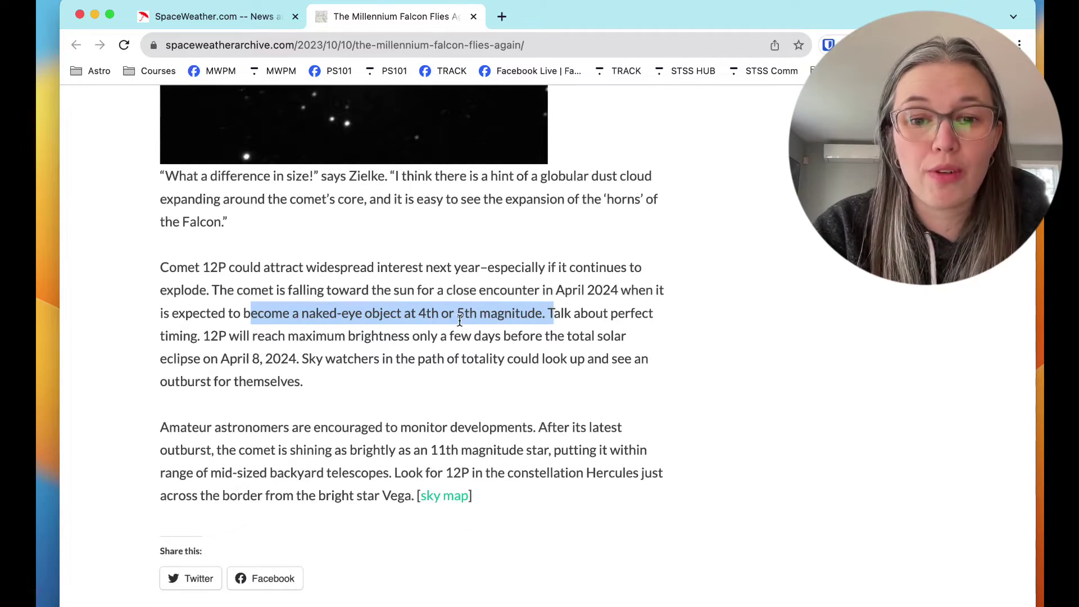
left_click(626, 322)
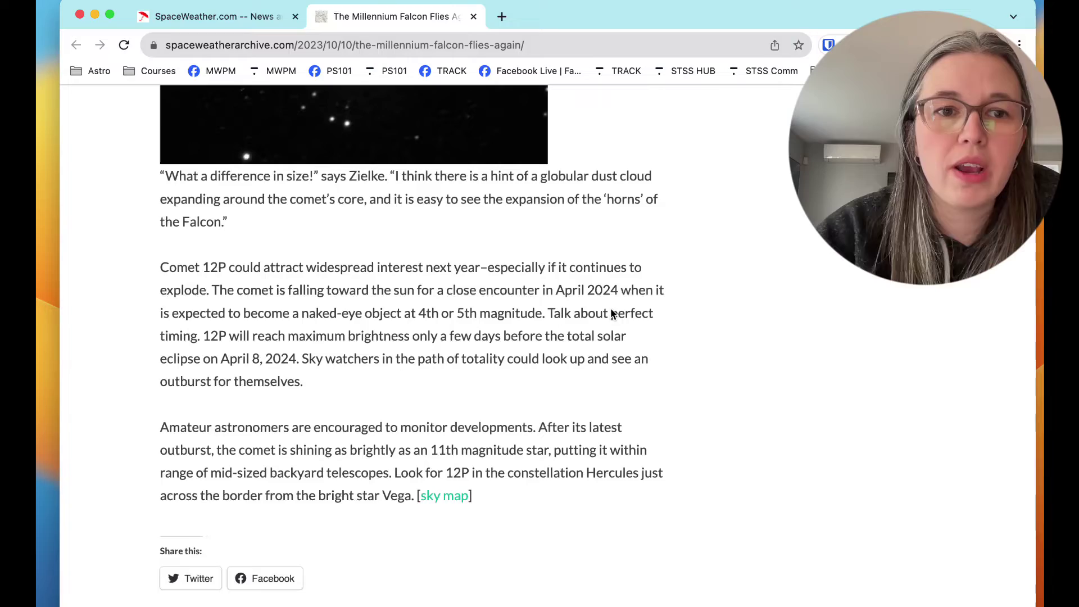
Return to spaceweather.com and read down through the four 2023 outbursts and Nov. 15th photo.
left_click(242, 17)
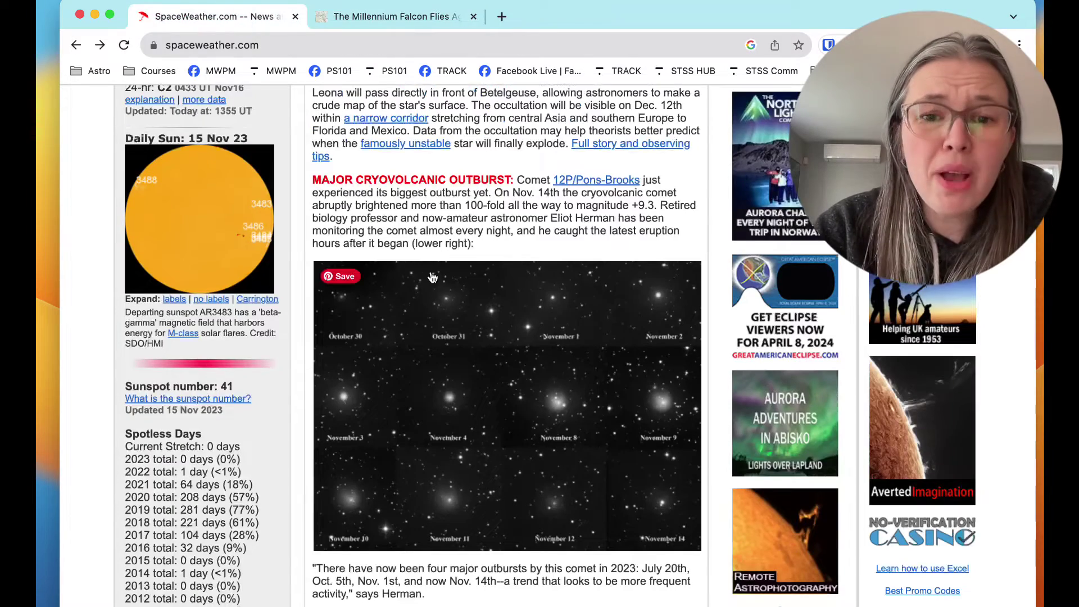
scroll(443, 277, "down", 4)
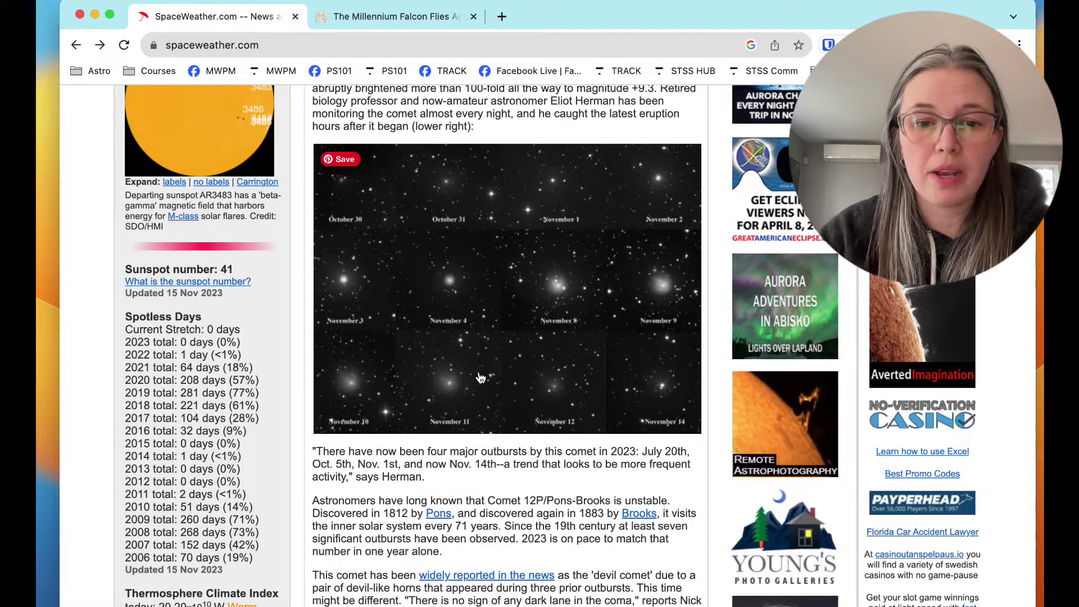
scroll(481, 377, "down", 1)
scroll(480, 377, "down", 3)
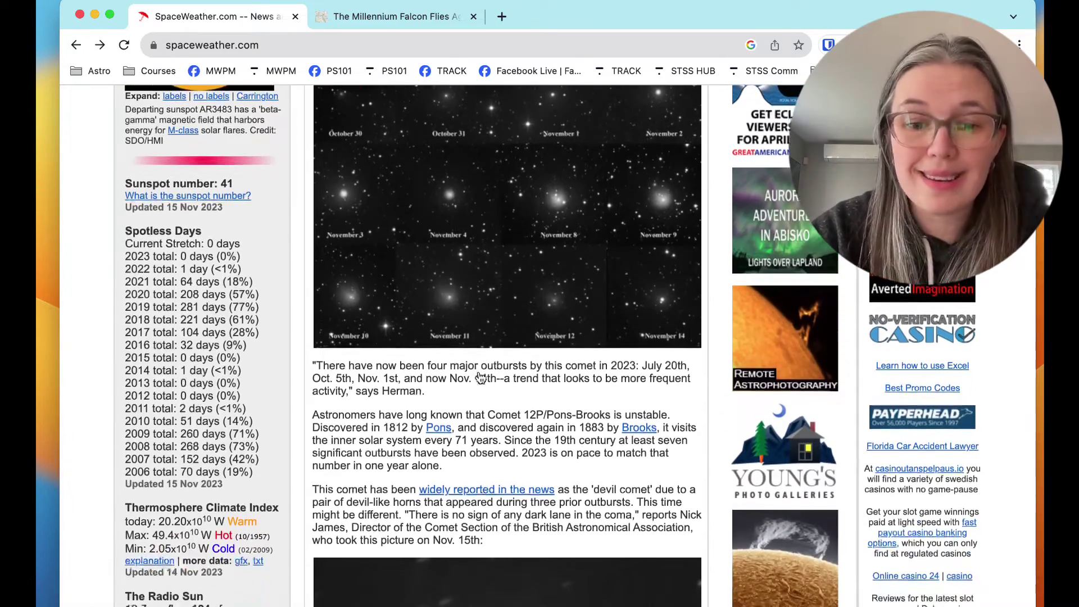
scroll(480, 377, "down", 2)
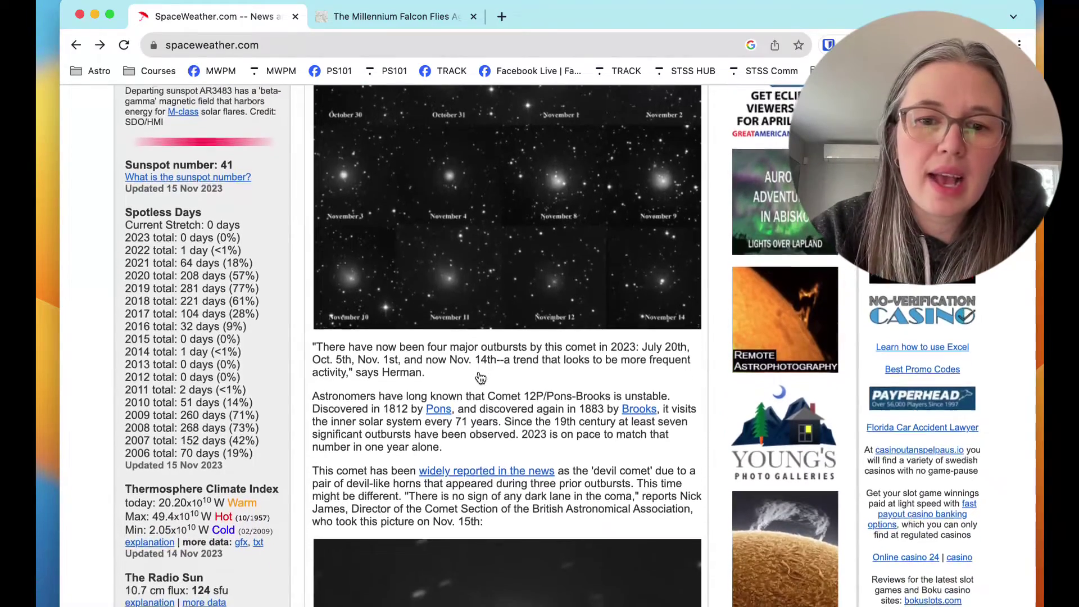
scroll(480, 377, "down", 1)
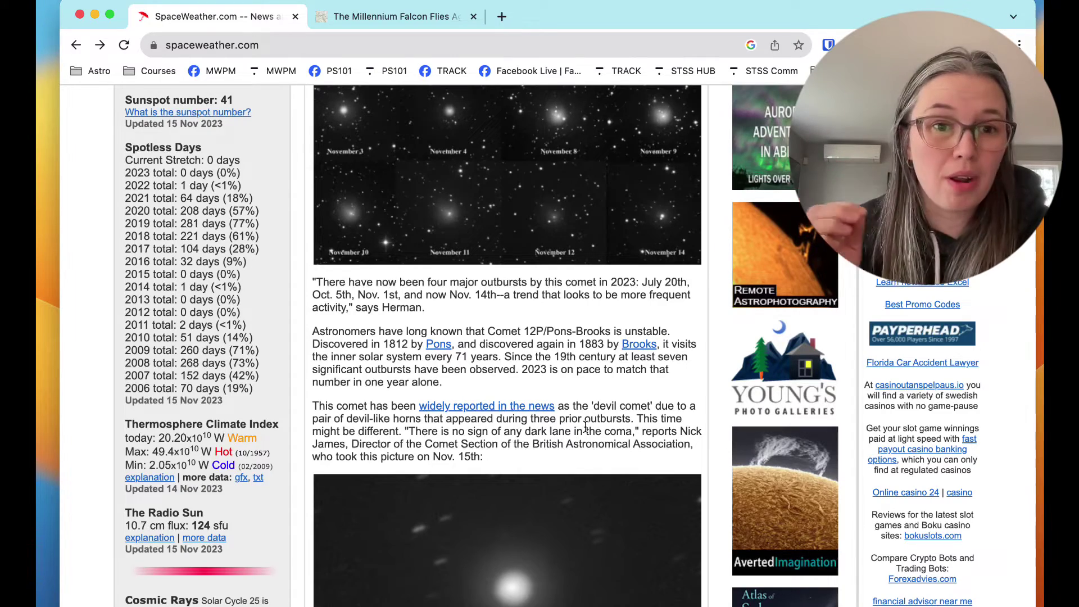
scroll(585, 427, "down", 6)
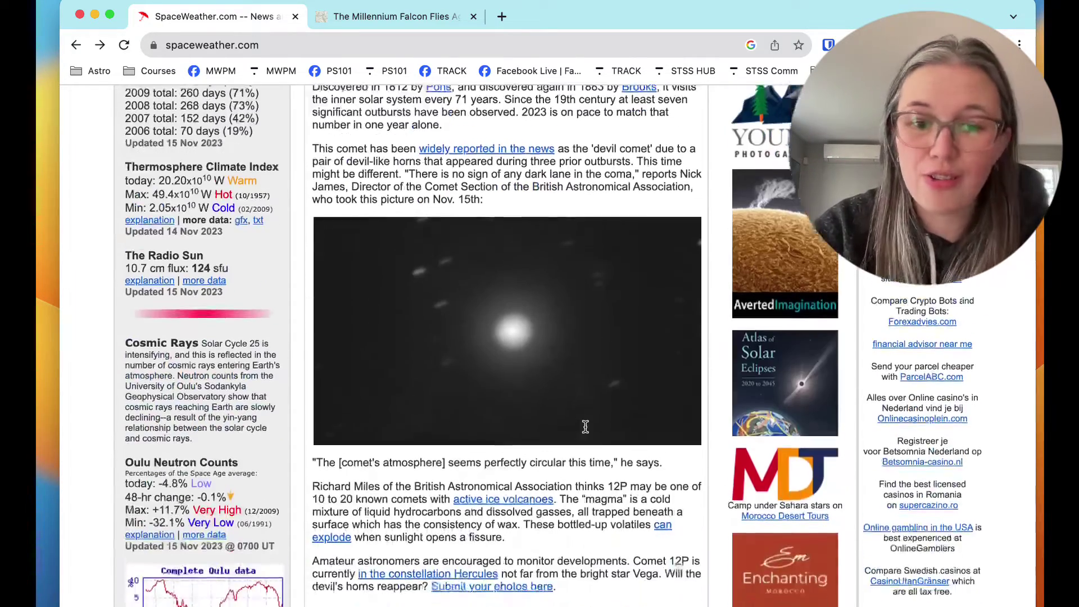
scroll(585, 427, "up", 6)
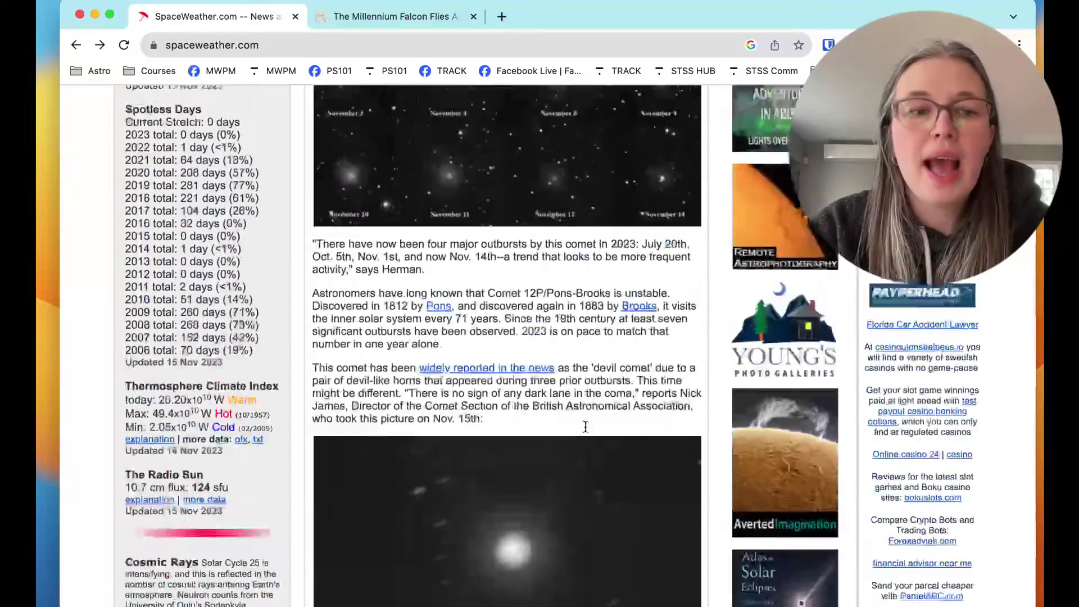
Switch to Stellarium, check the 12P/Pons-Brooks search, and close the Search window.
left_click(50, 90)
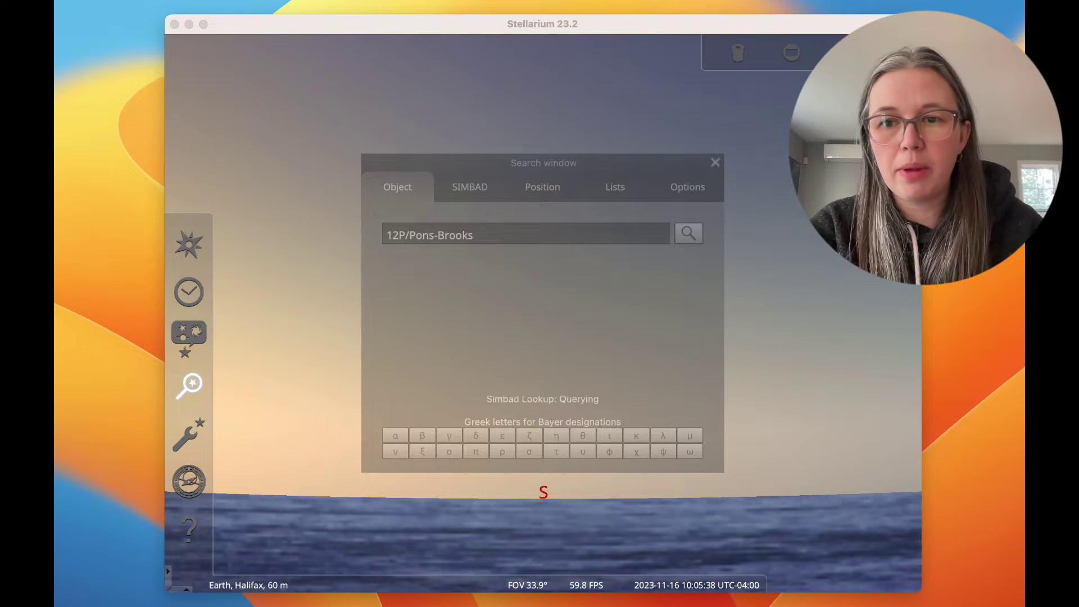
left_click(737, 293)
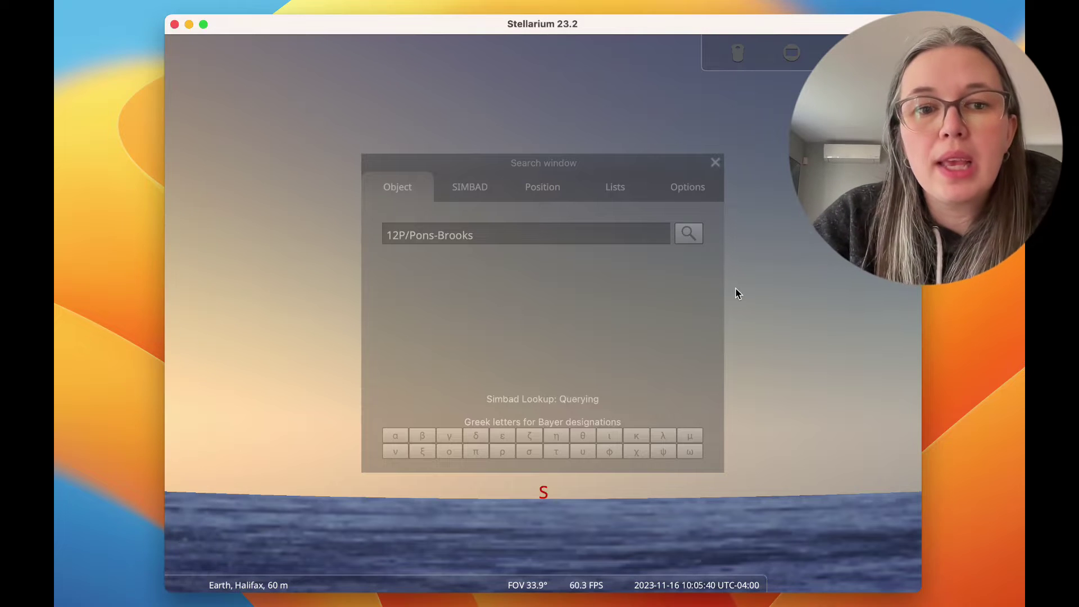
triple_click(483, 234)
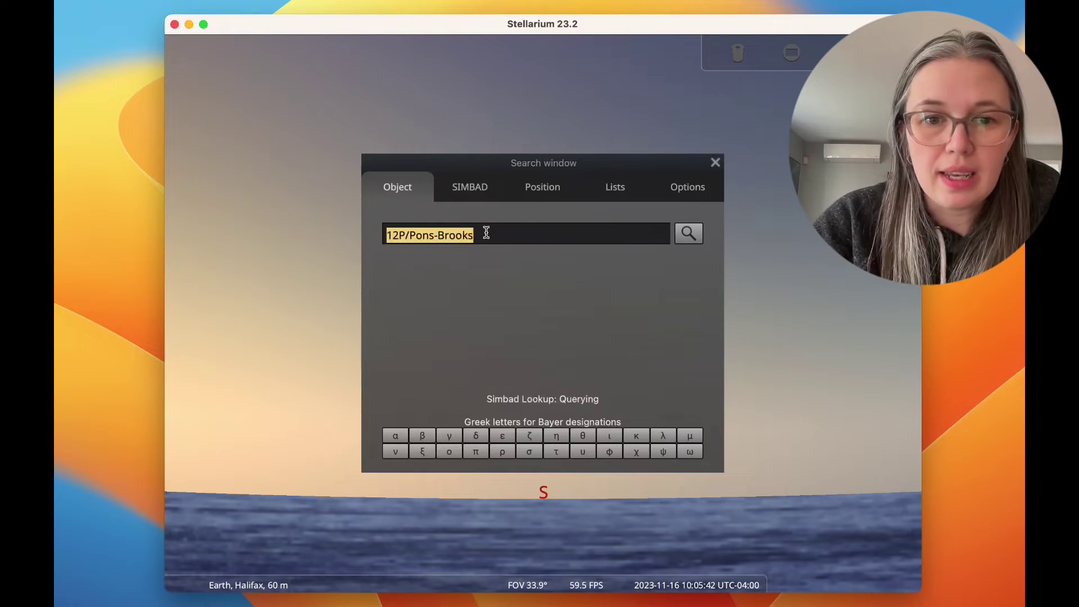
left_click(716, 162)
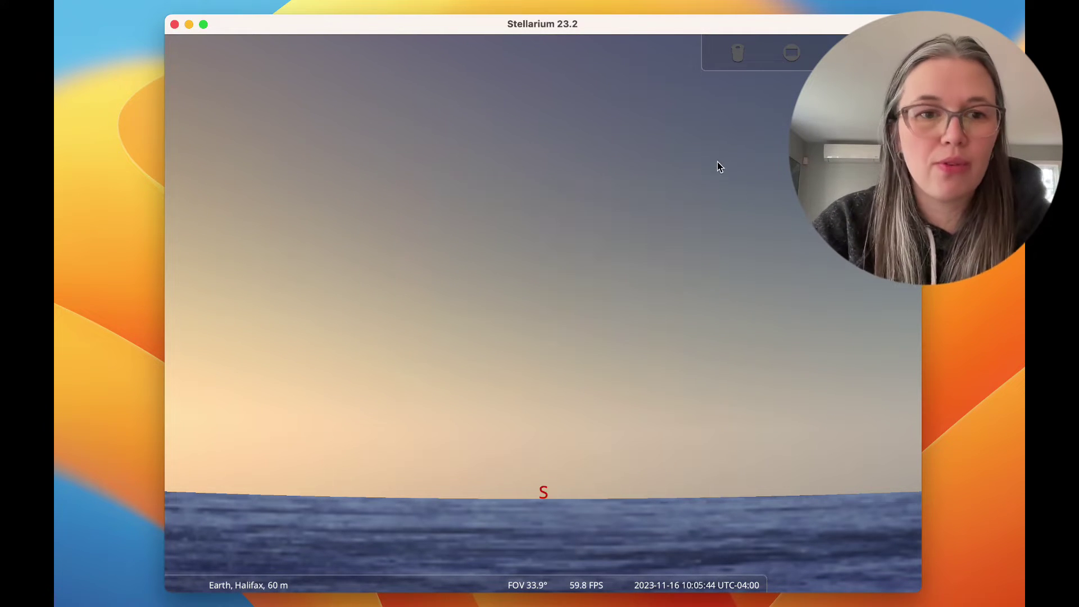
left_click(194, 389)
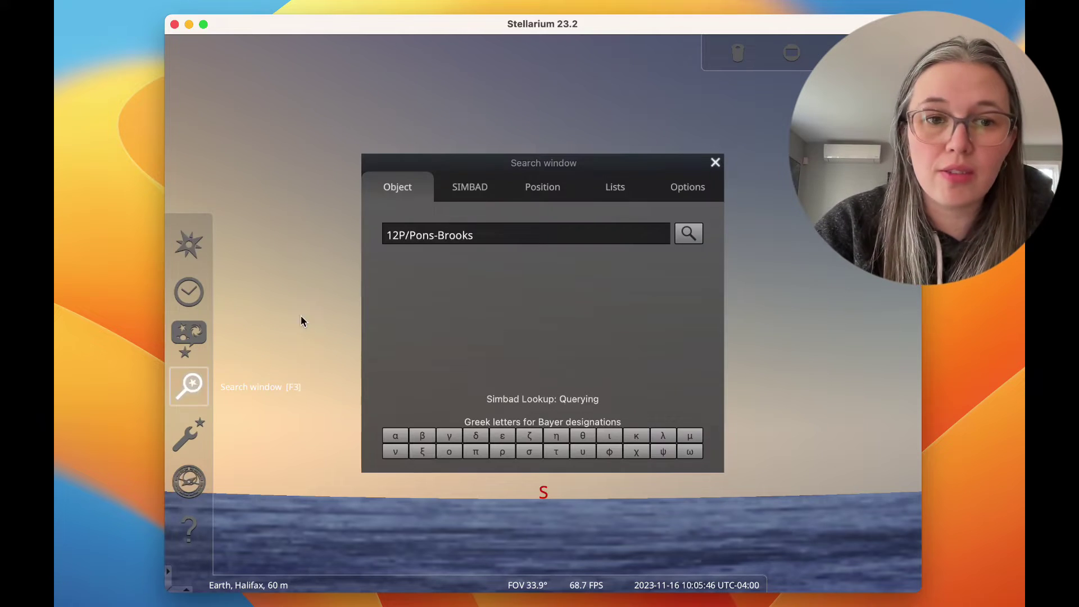
left_click(715, 162)
mouse_move(172, 331)
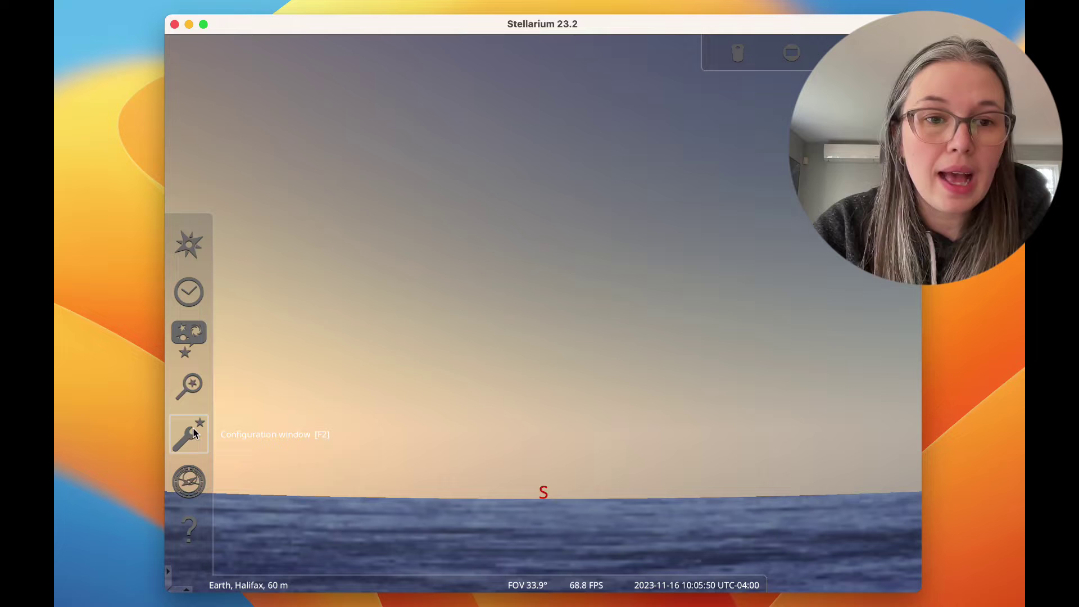
In Configuration > Plugins, select Solar System Editor and open its settings.
left_click(194, 432)
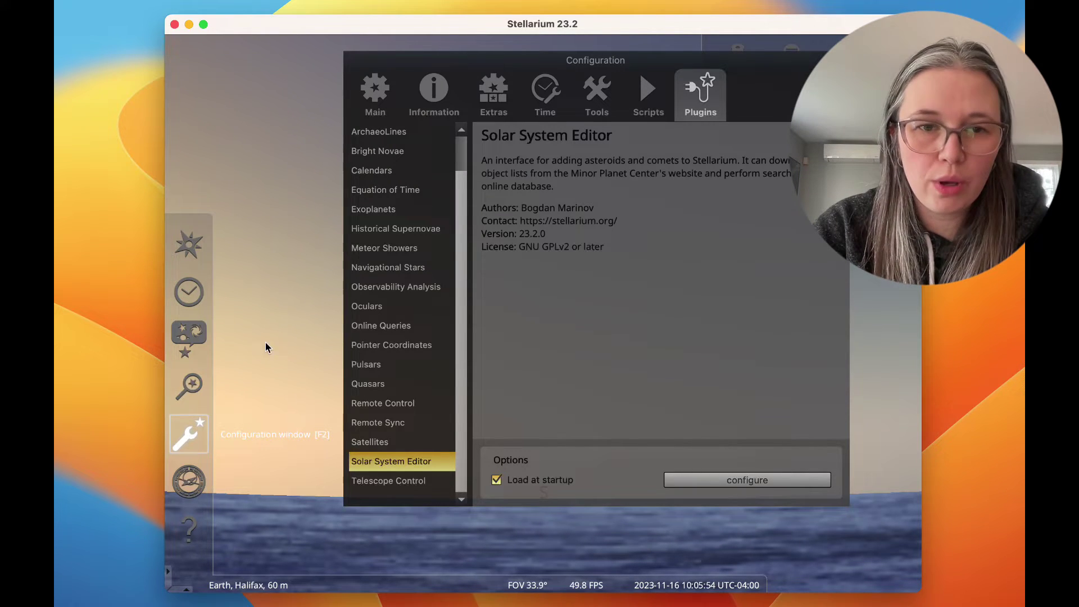
left_click(372, 108)
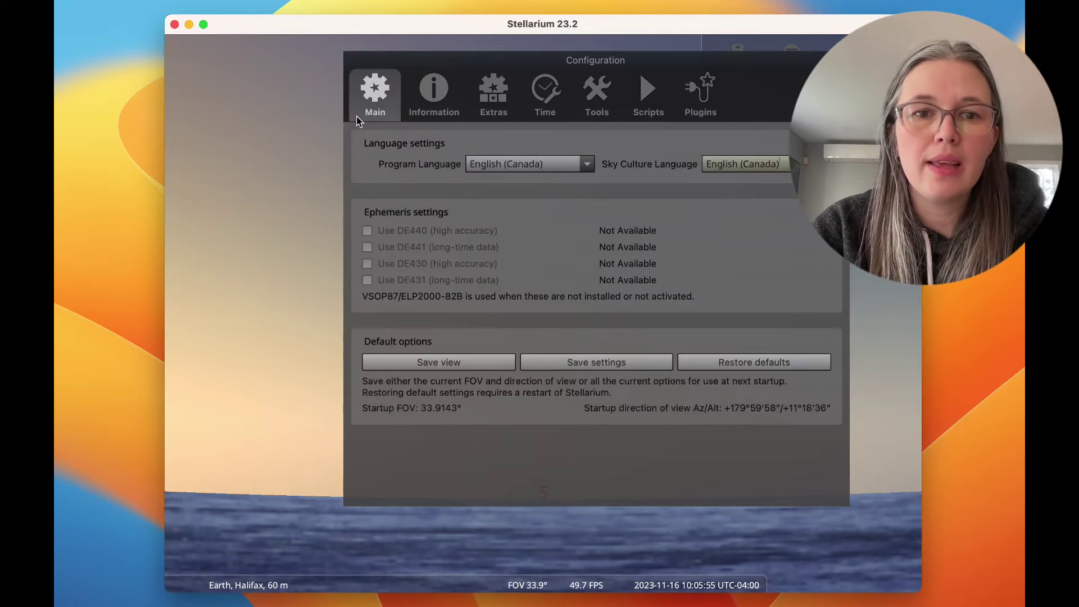
left_click(689, 98)
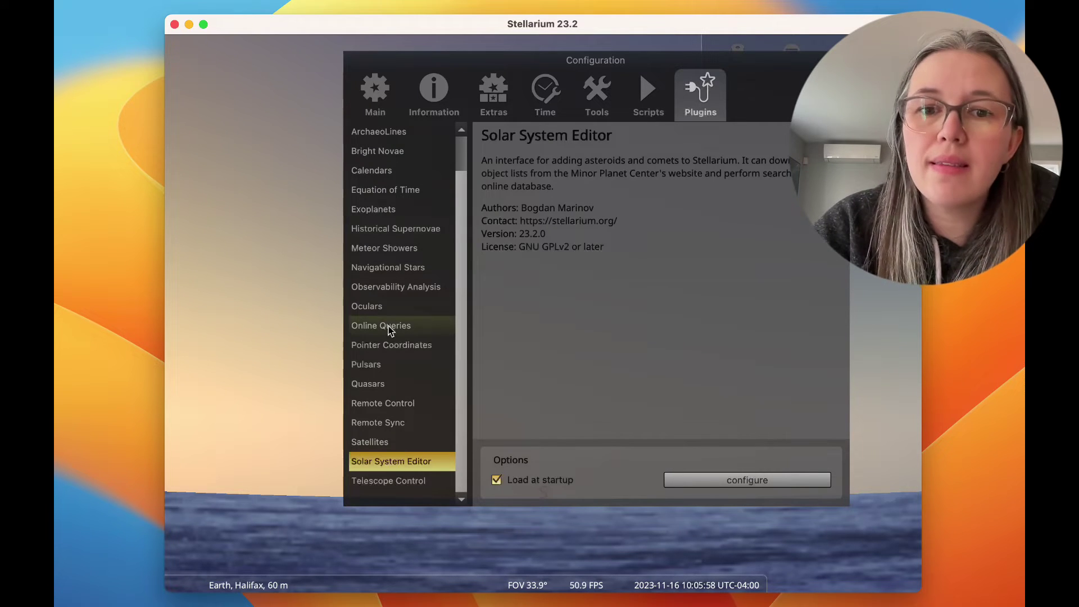
left_click(387, 459)
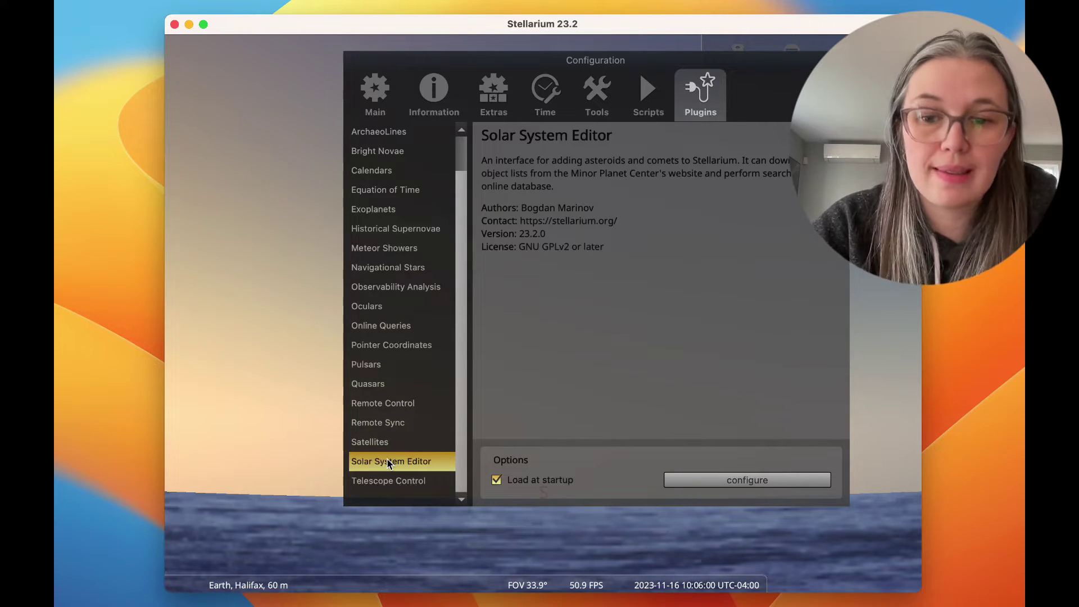
left_click(739, 480)
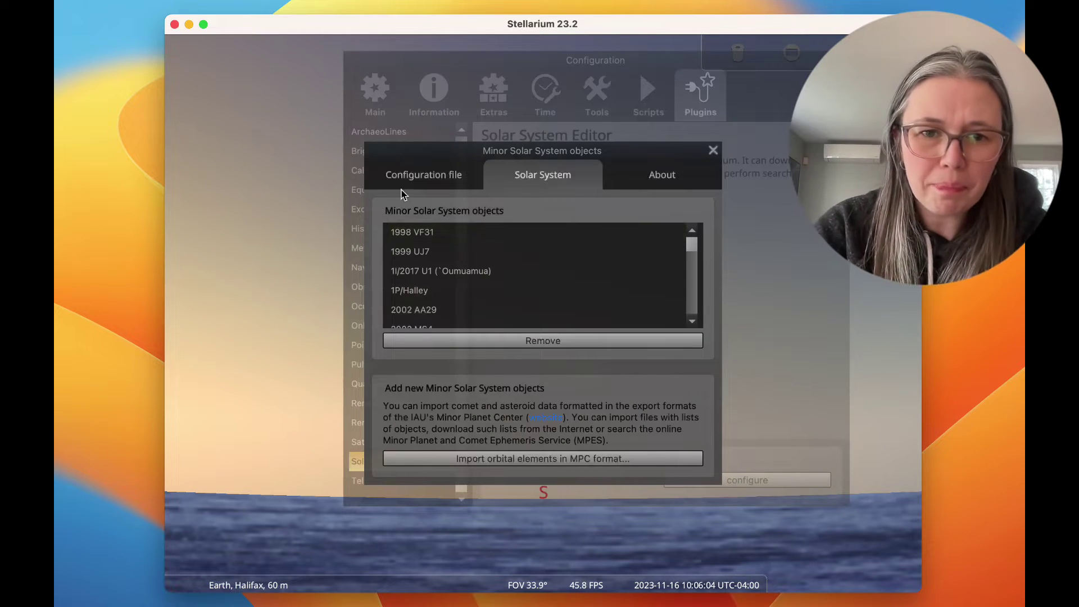
Look over the editor's tabs and minor objects list, then start Import orbital elements in MPC format.
left_click(419, 179)
left_click(599, 178)
left_click(612, 177)
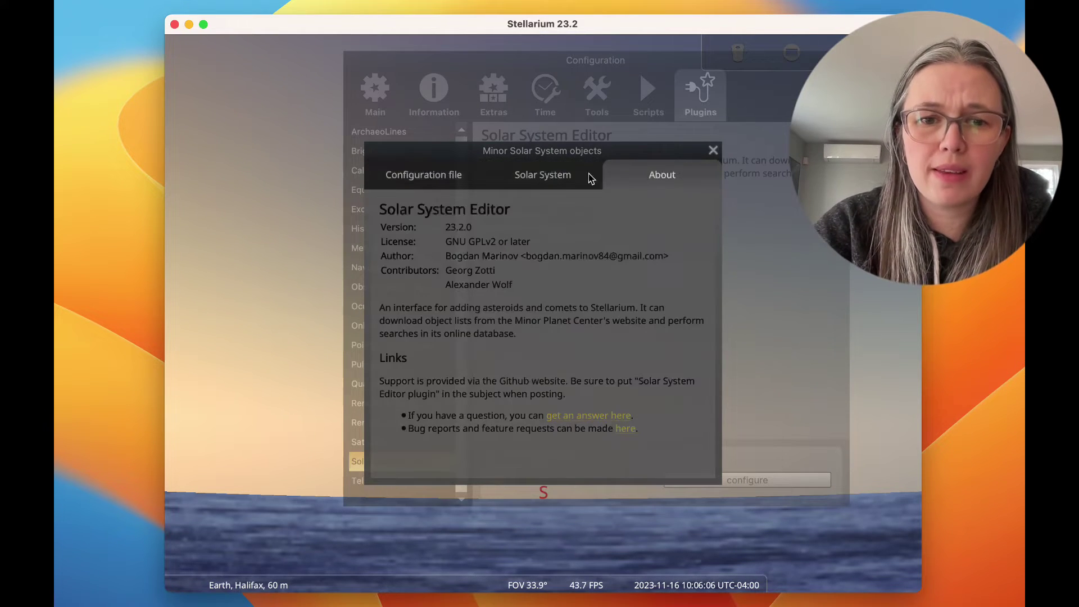
left_click(548, 186)
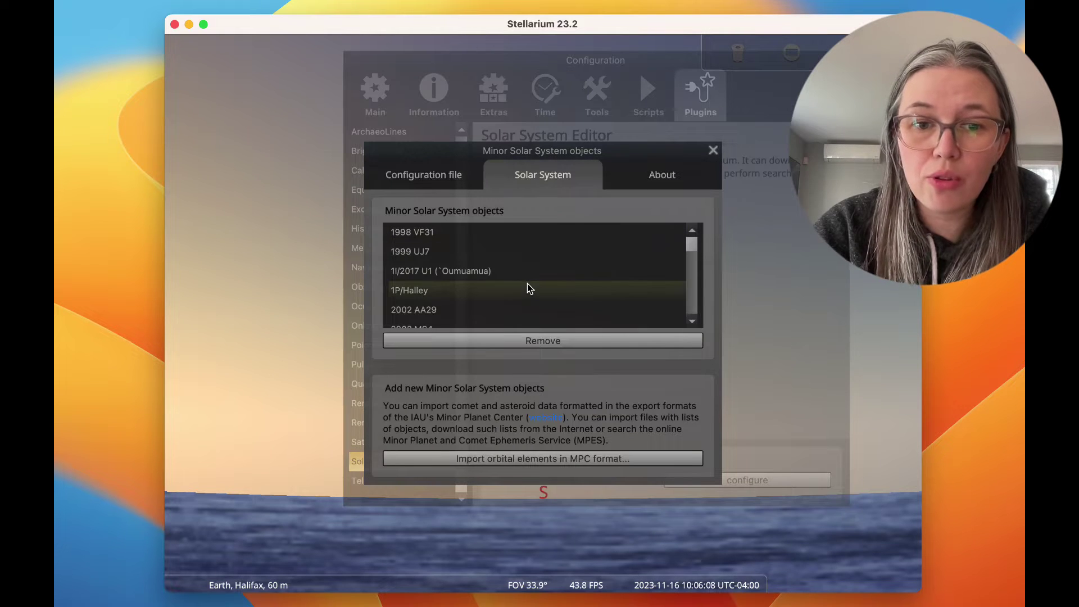
scroll(527, 283, "down", 10)
scroll(527, 283, "down", 15)
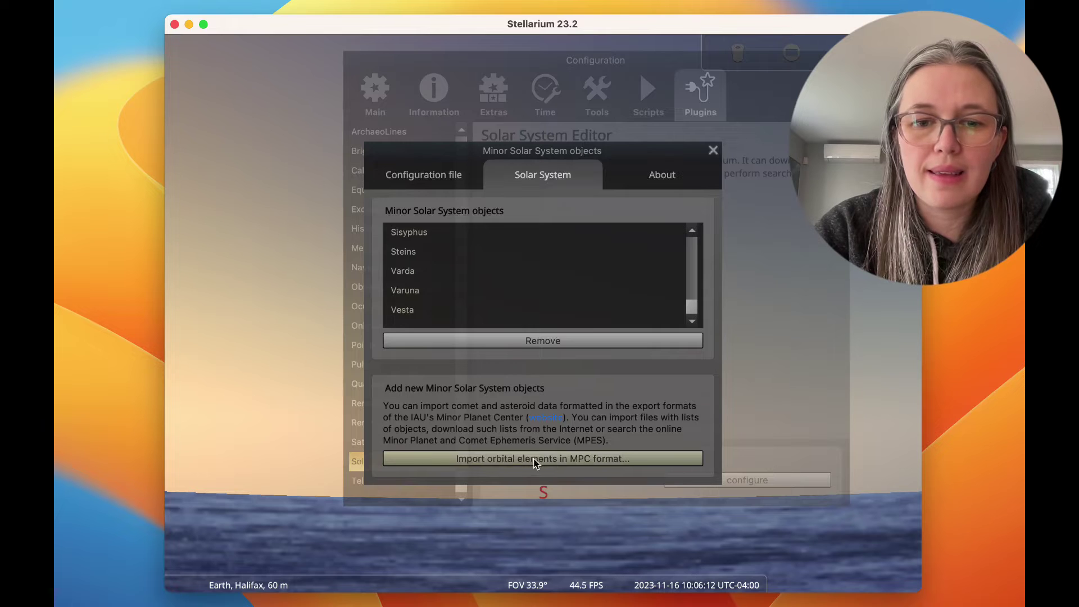
left_click(556, 459)
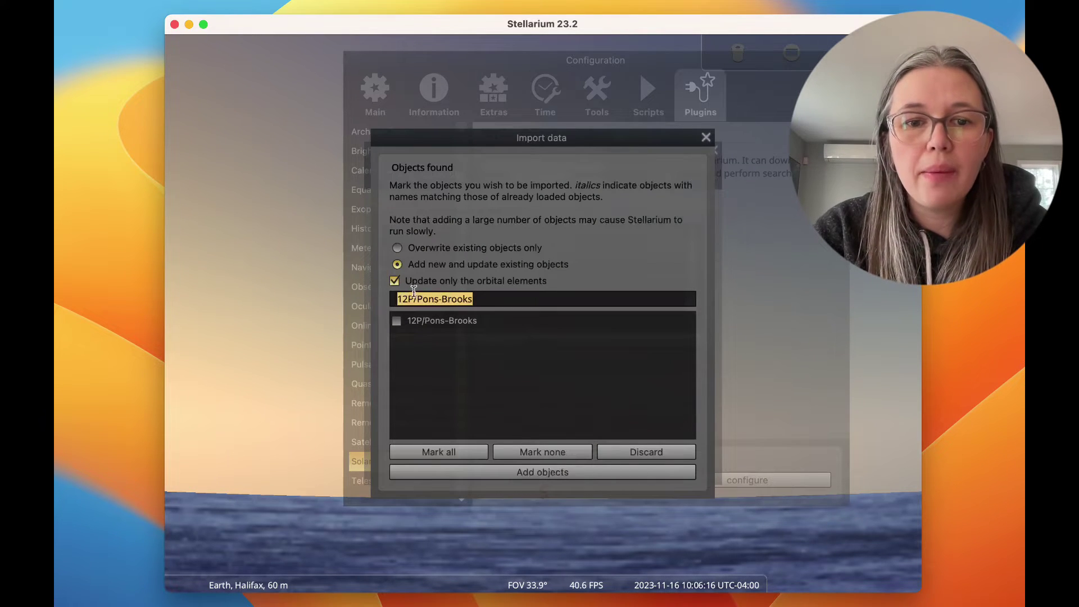
Filter the import list to 12P/Pons-Brooks, tick it and add it.
triple_click(421, 297)
key("super+c")
key("BackSpace")
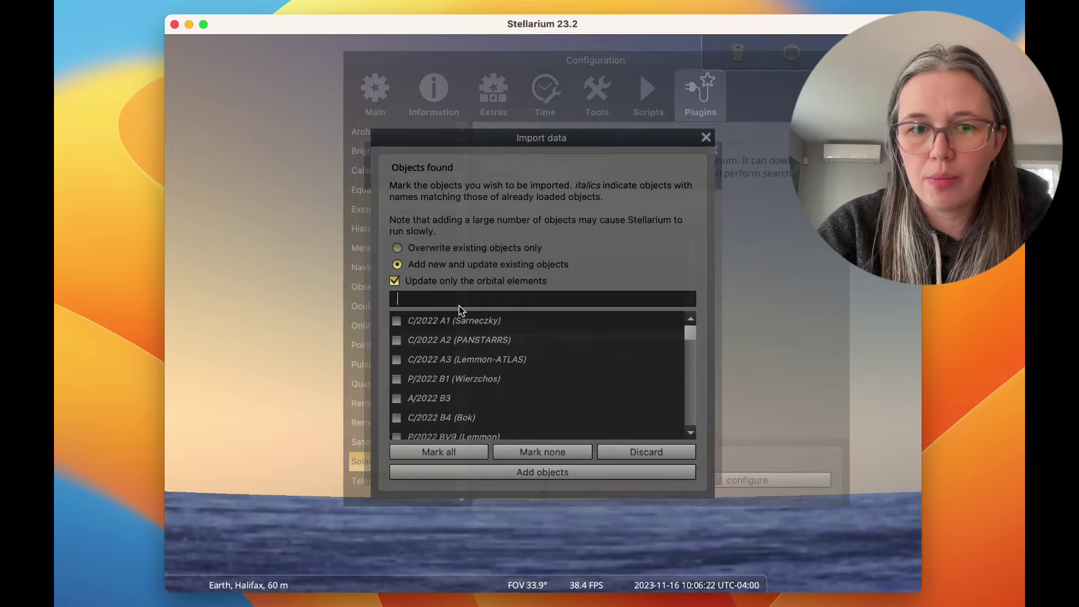
scroll(457, 390, "down", 5)
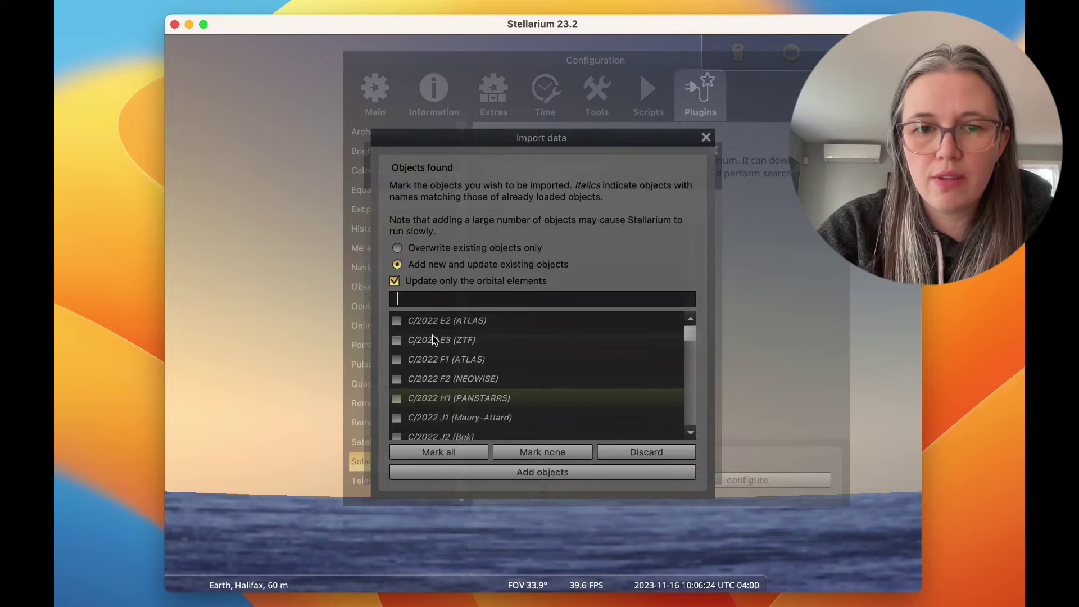
scroll(432, 339, "up", 3)
left_click(410, 298)
key("super+v")
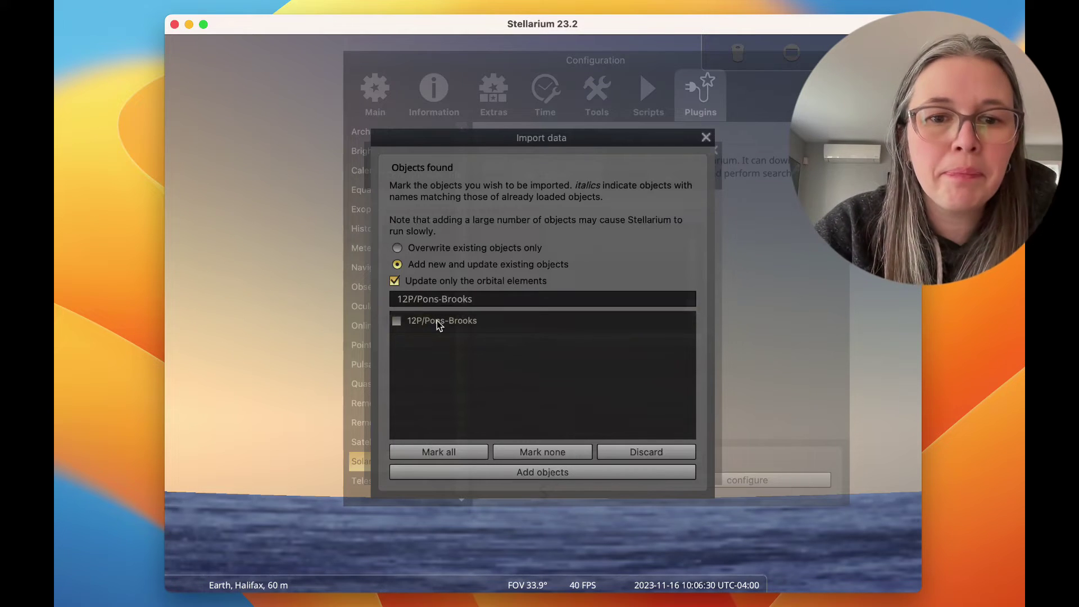
left_click(397, 320)
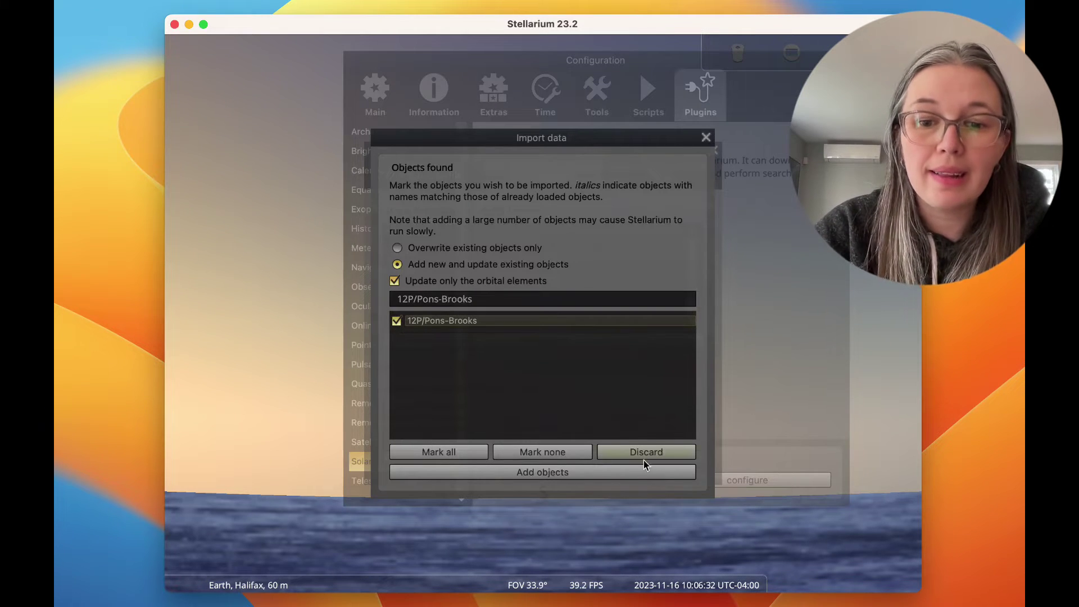
left_click(536, 473)
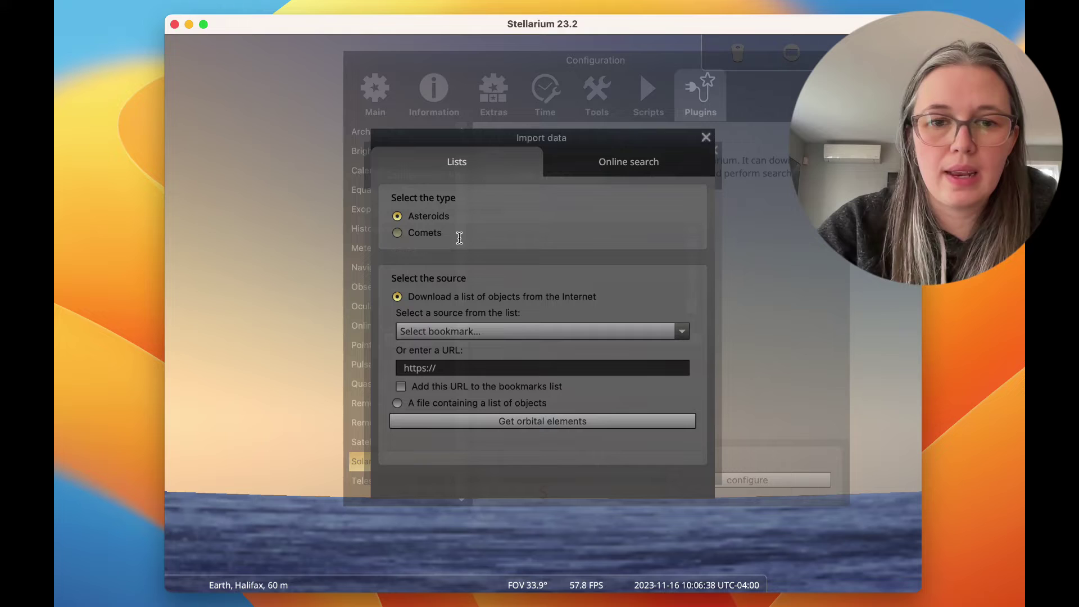
Choose Comets, pick the MPCORB: comets bookmark, and get the orbital elements.
left_click(398, 232)
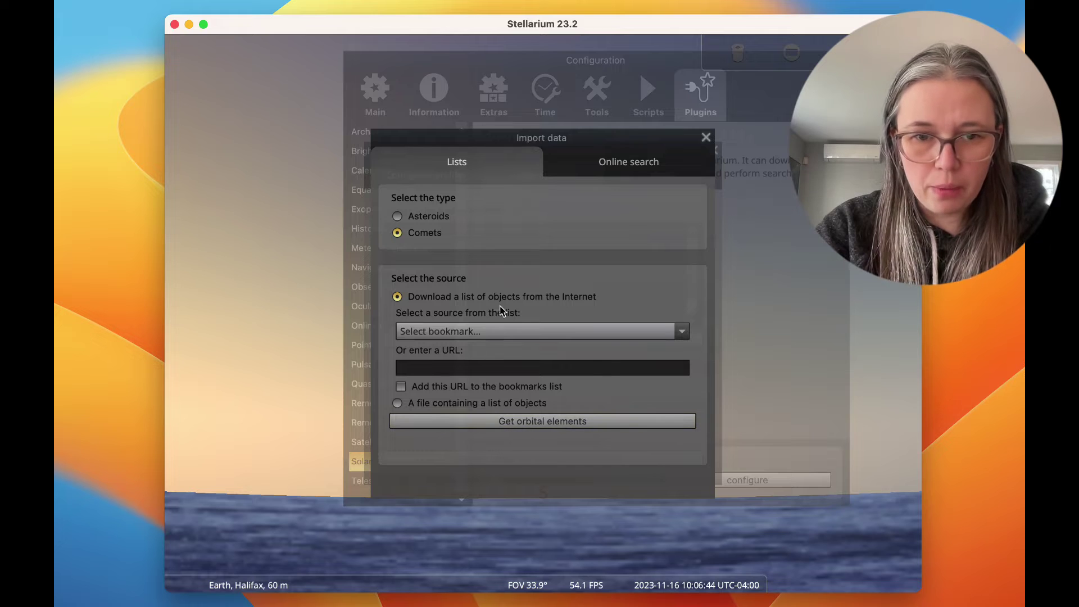
left_click(682, 330)
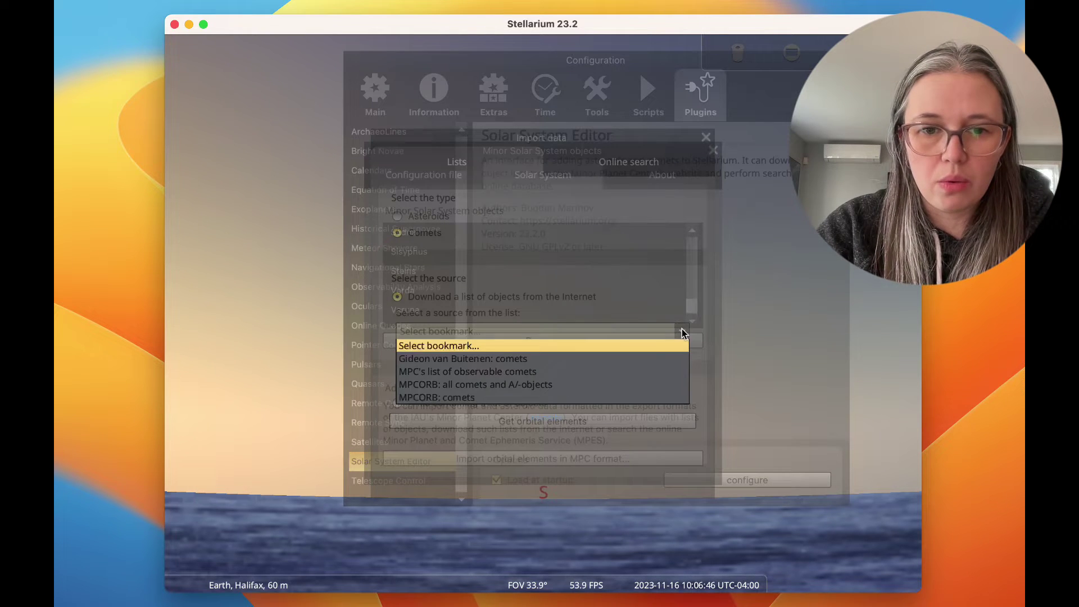
left_click(438, 397)
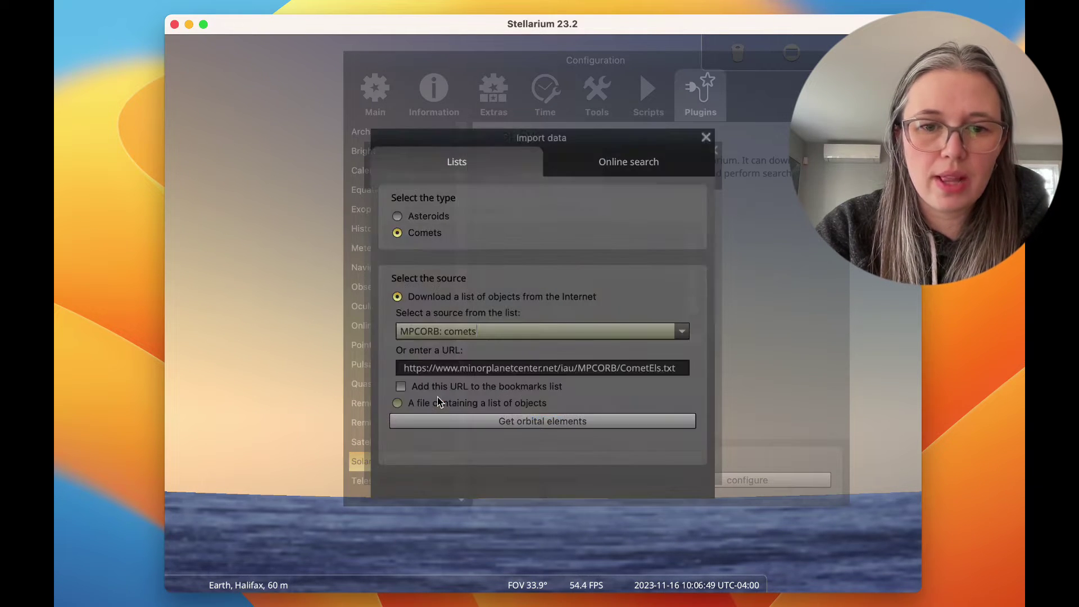
left_click(531, 423)
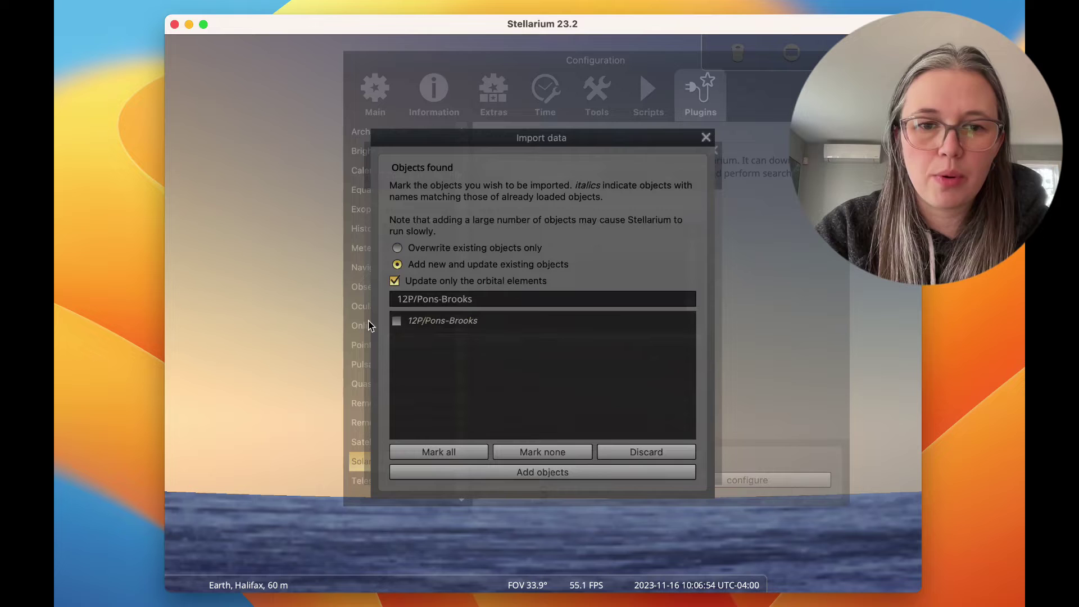
Add 12P/Pons-Brooks from the fresh download and close the editor and configuration windows.
left_click(533, 470)
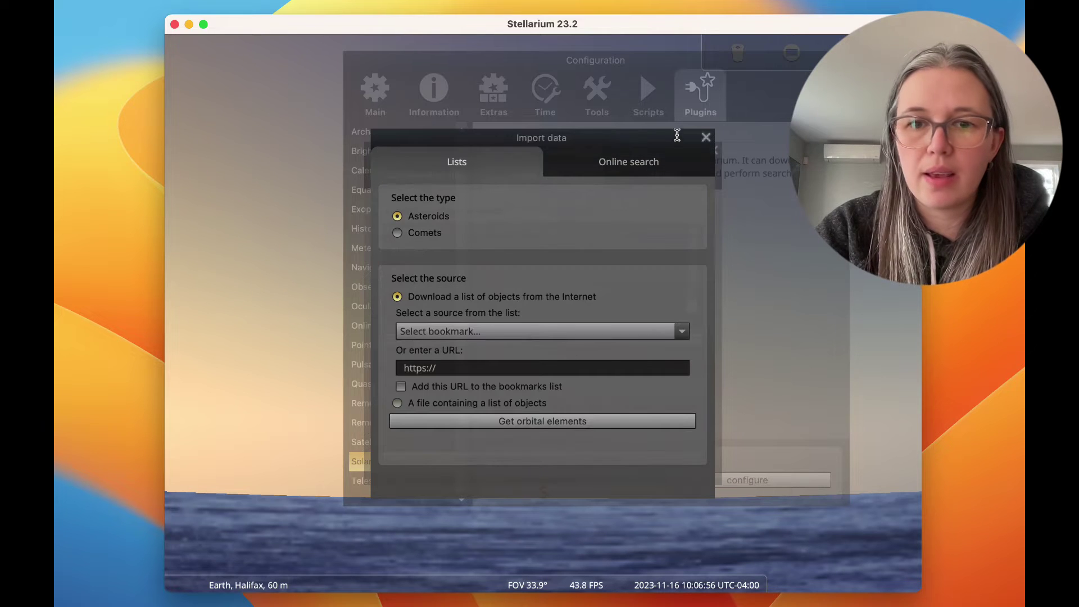
left_click(706, 138)
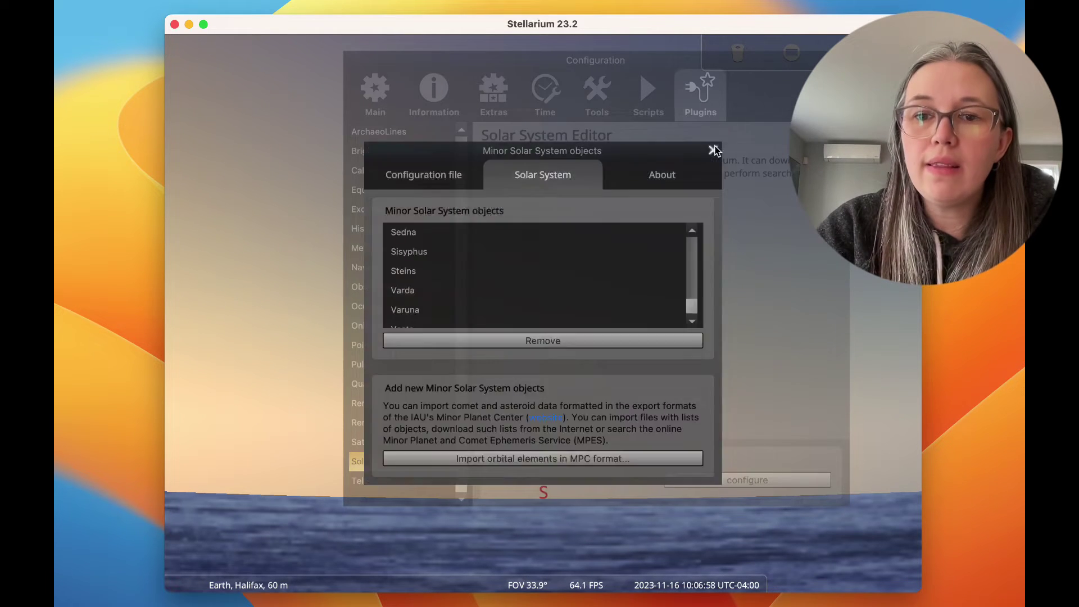
left_click(711, 144)
key("F2")
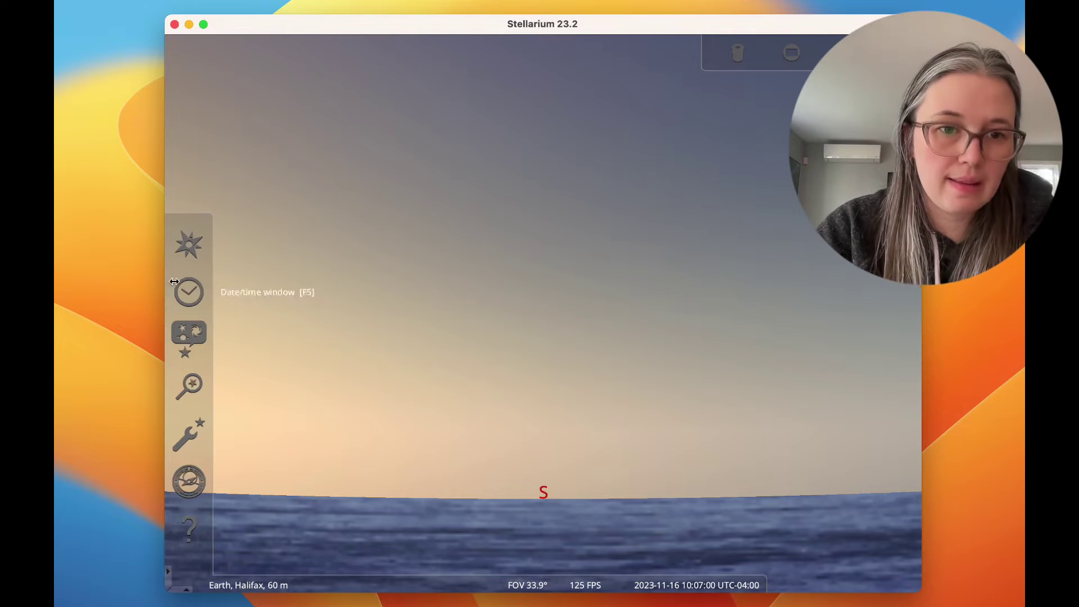
Search for 12P/Pons-Brooks and centre it in the sky.
left_click(193, 386)
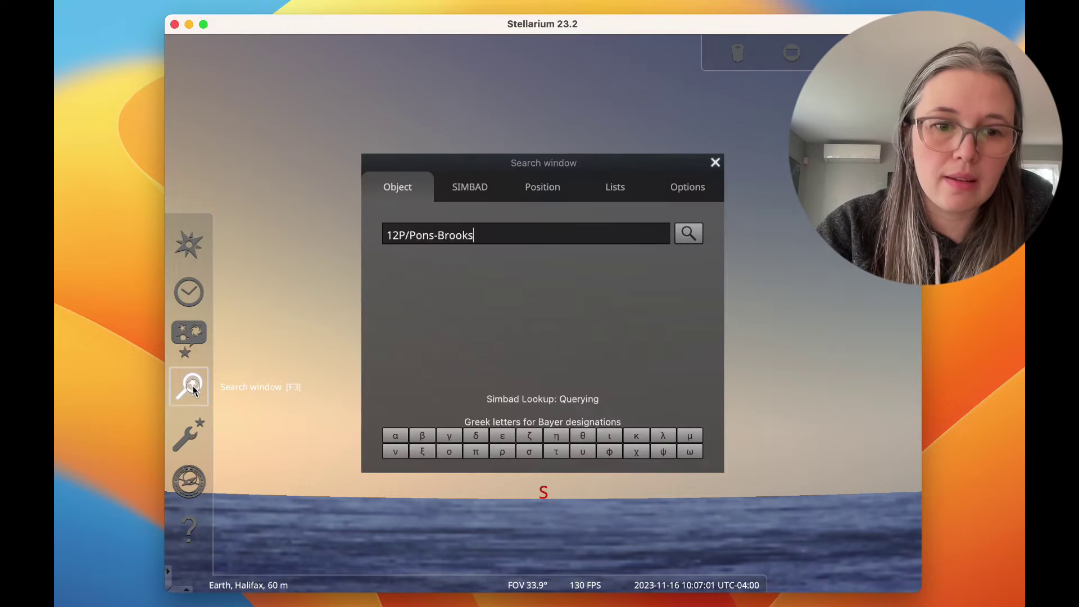
triple_click(507, 237)
key("super+c")
key("BackSpace")
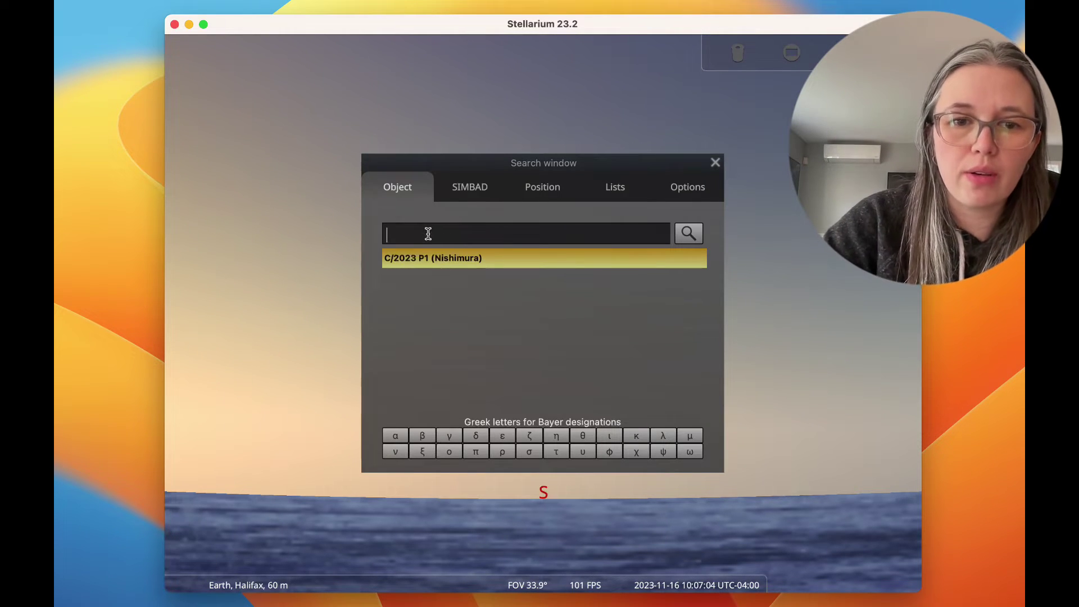
type("12")
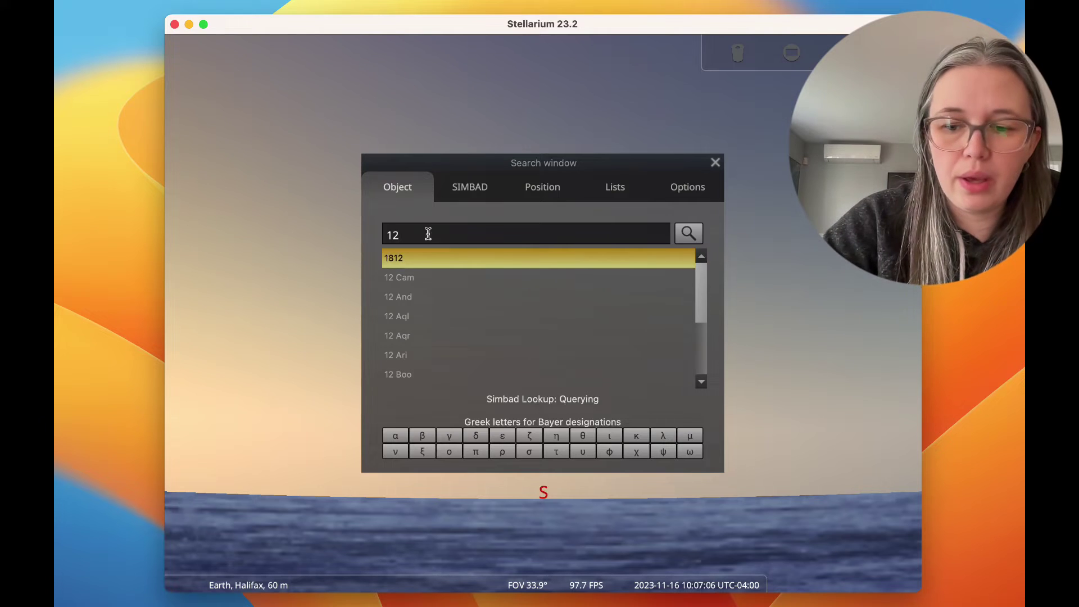
key("BackSpace")
key("BackSpace")
key("super+v")
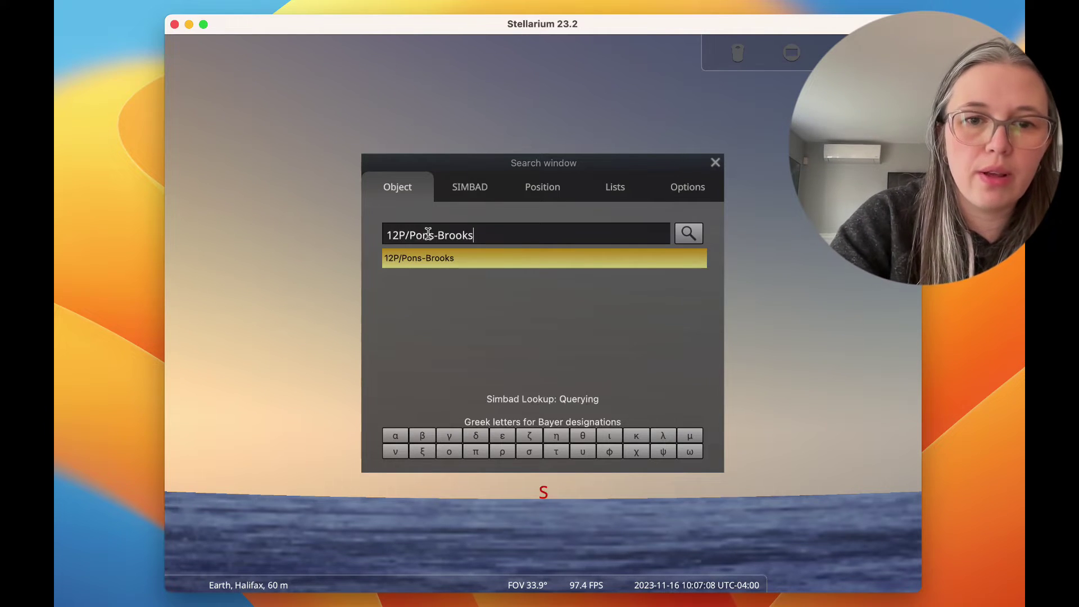
left_click(433, 261)
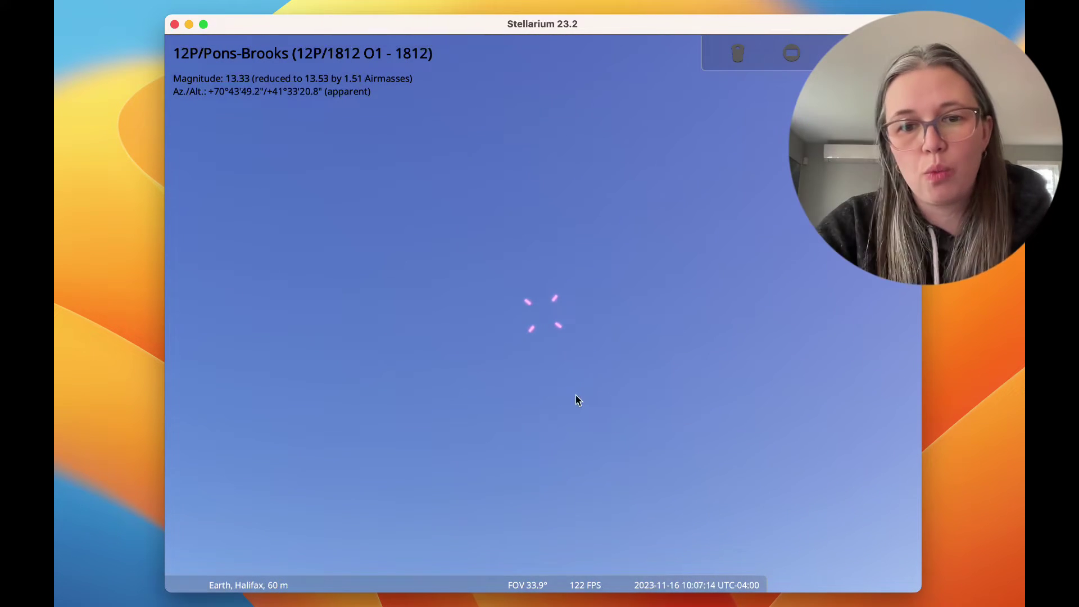
Briefly open and close the Location window.
mouse_move(322, 517)
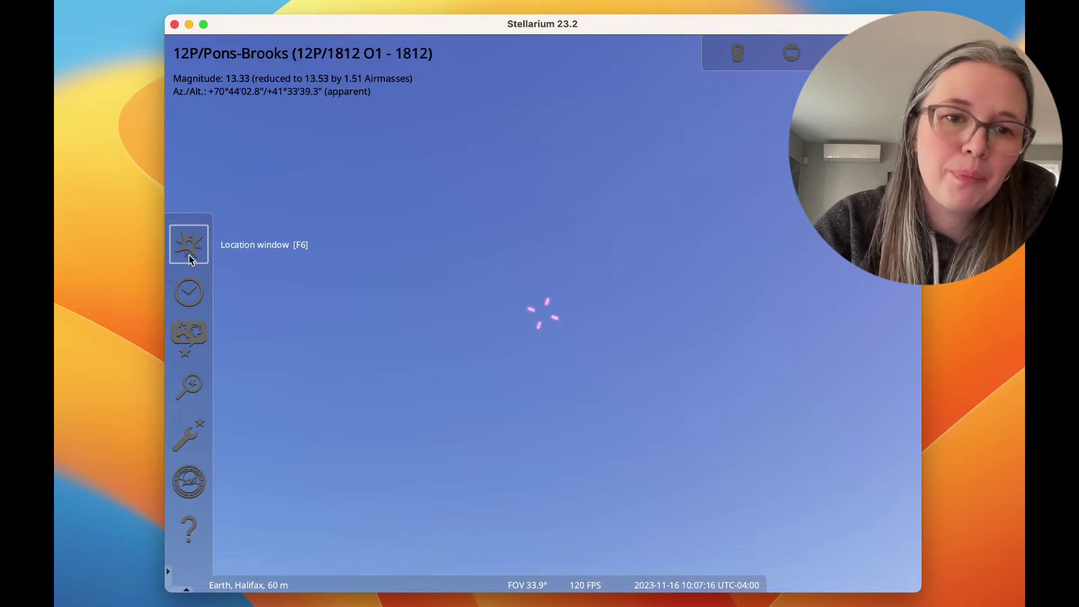
left_click(189, 258)
key("Escape")
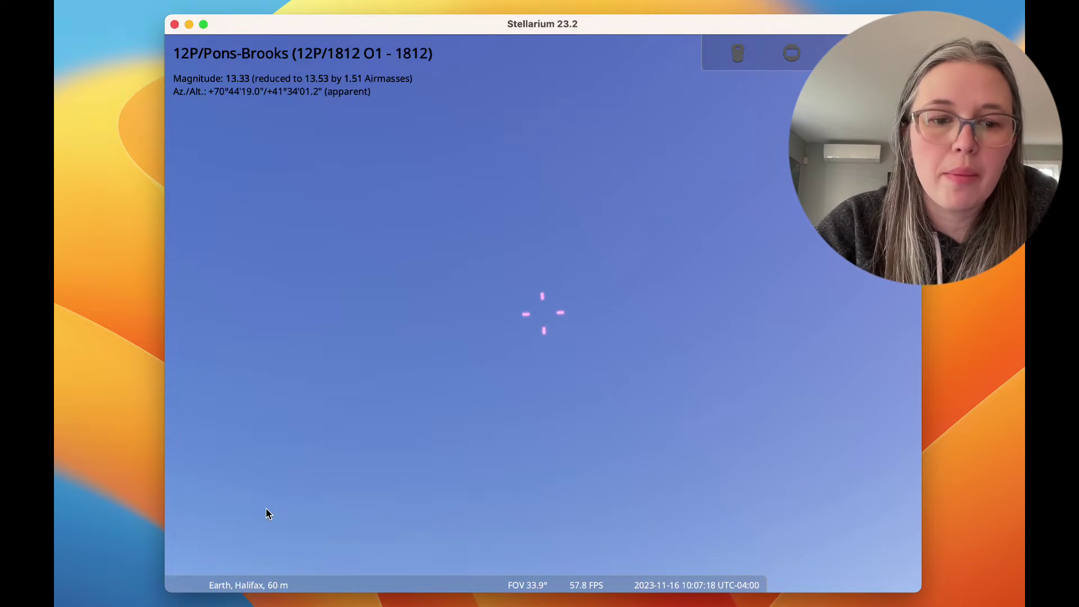
left_click(189, 292)
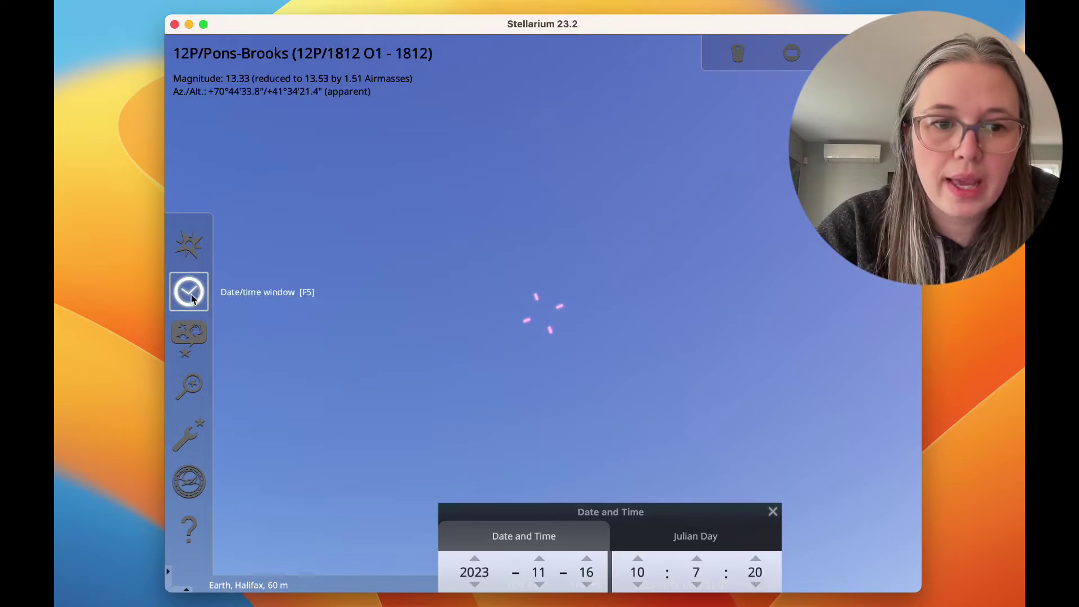
left_click(588, 557)
left_click(588, 556)
left_click(587, 556)
left_click(587, 556)
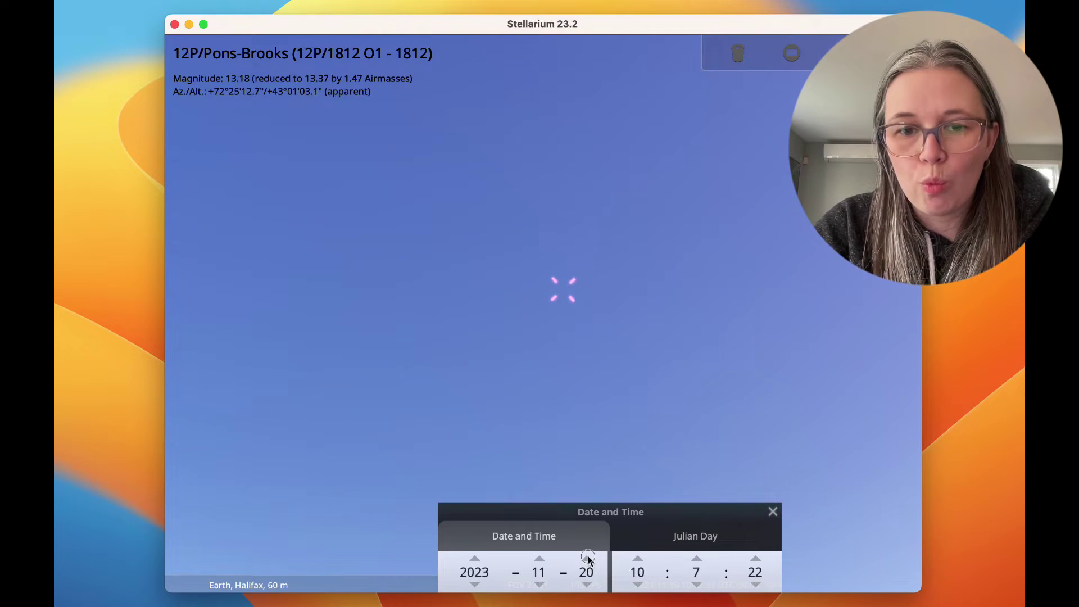
left_click(586, 585)
left_click(586, 584)
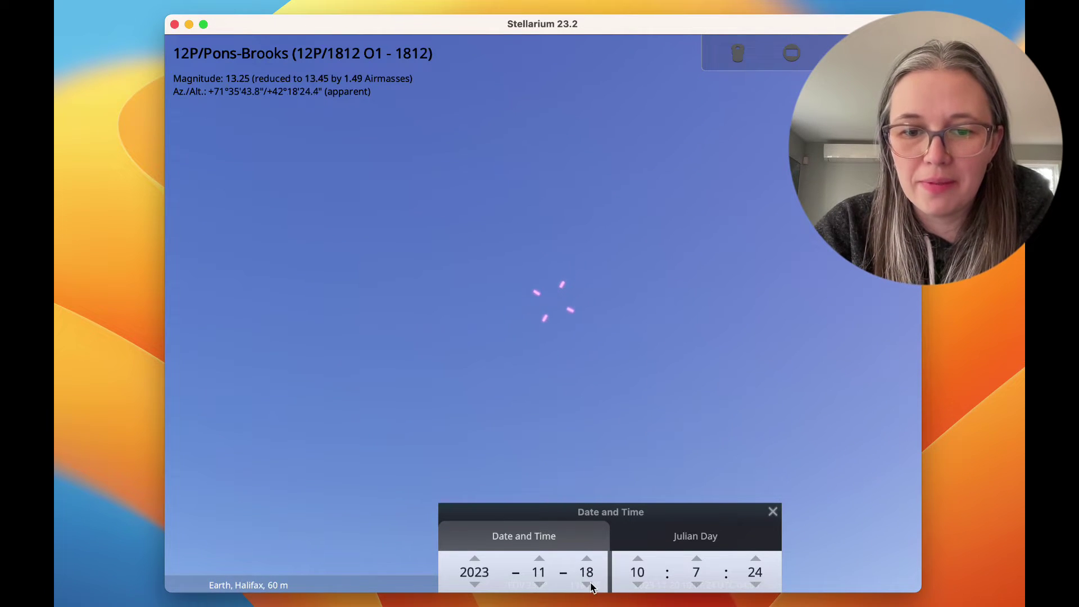
left_click(586, 584)
left_click(639, 558)
left_click(638, 558)
left_click(638, 559)
left_click(639, 558)
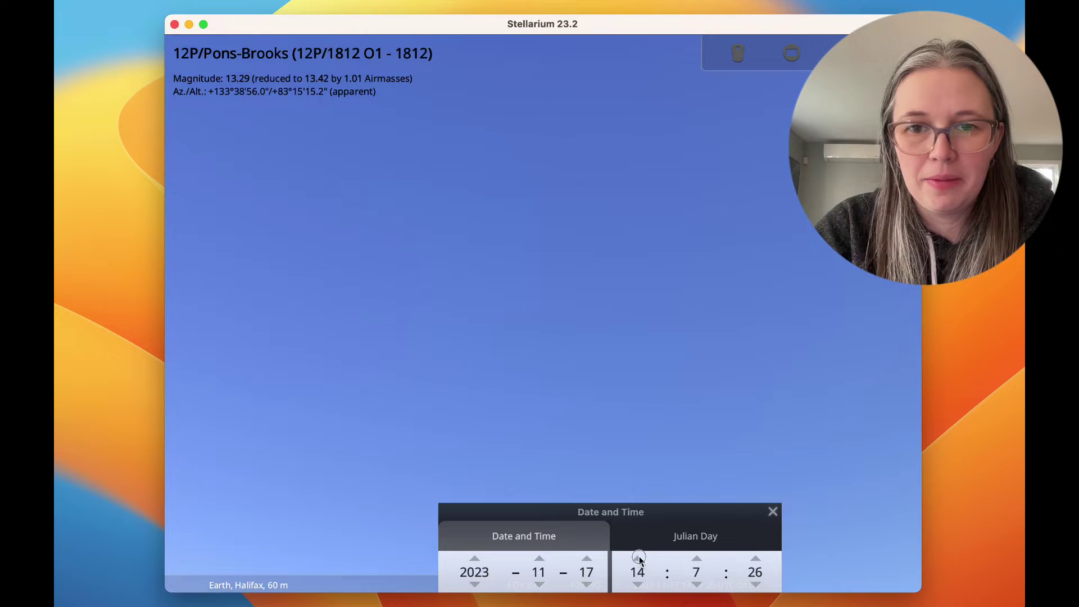
left_click(639, 558)
left_click(639, 558)
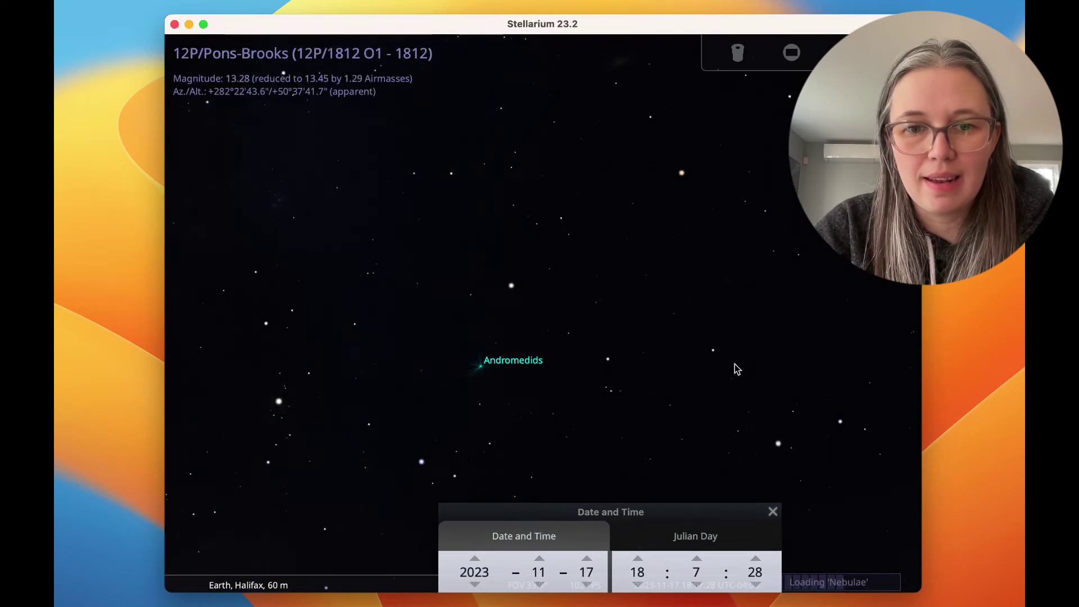
key("space")
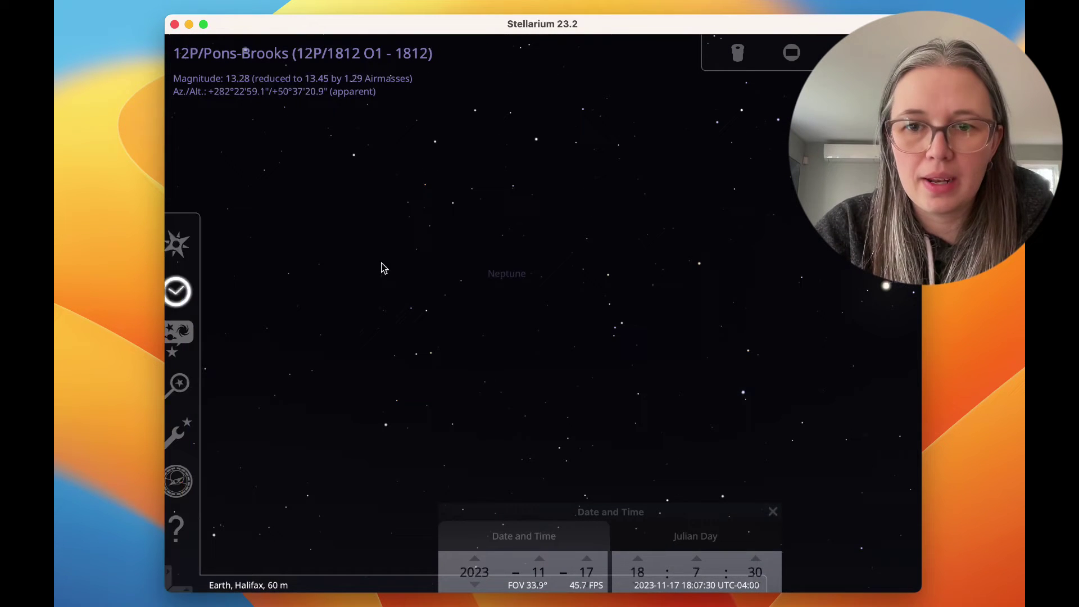
Select 12P/Pons-Brooks via search and move the Date and Time panel aside.
left_click(179, 384)
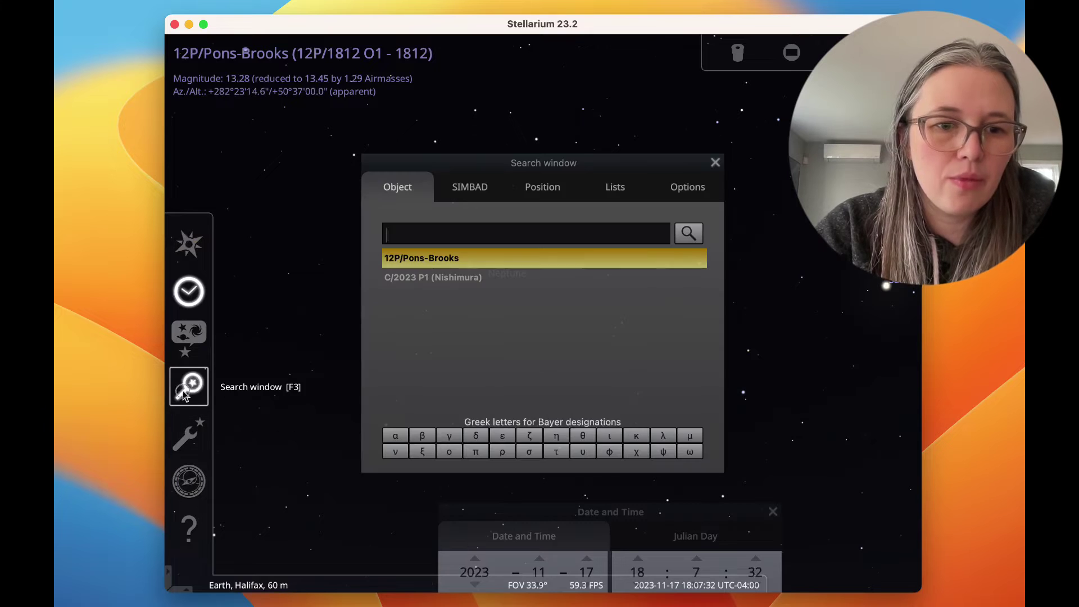
left_click(466, 261)
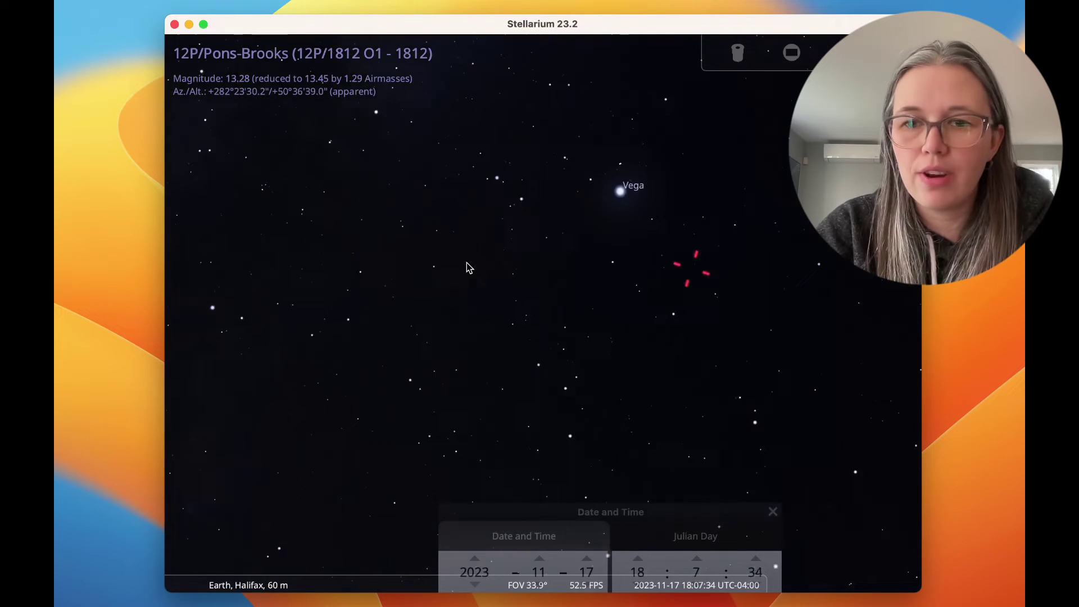
left_click(659, 527)
left_click(554, 534)
left_click_drag(535, 509, 261, 401)
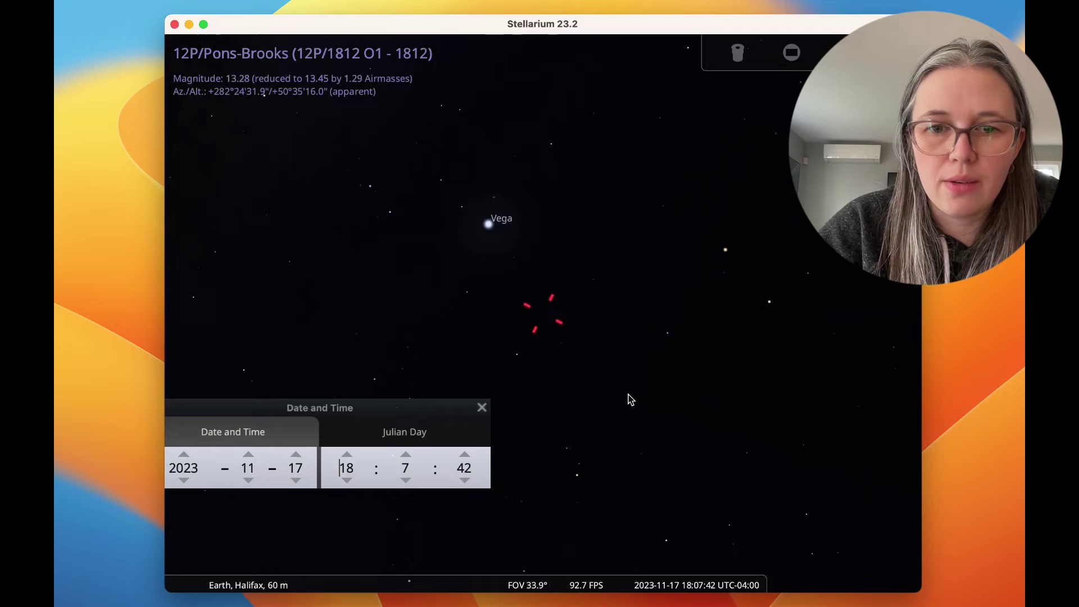
Deselect the comet, zoom out, and pan to frame Vega and Altair.
left_click(673, 383)
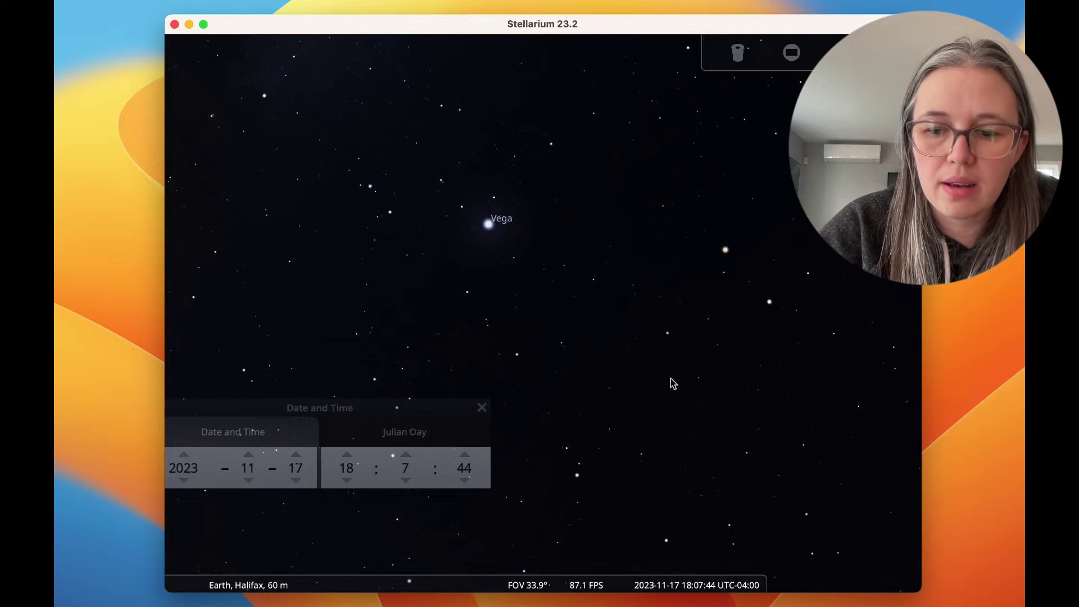
scroll(673, 383, "down", 5)
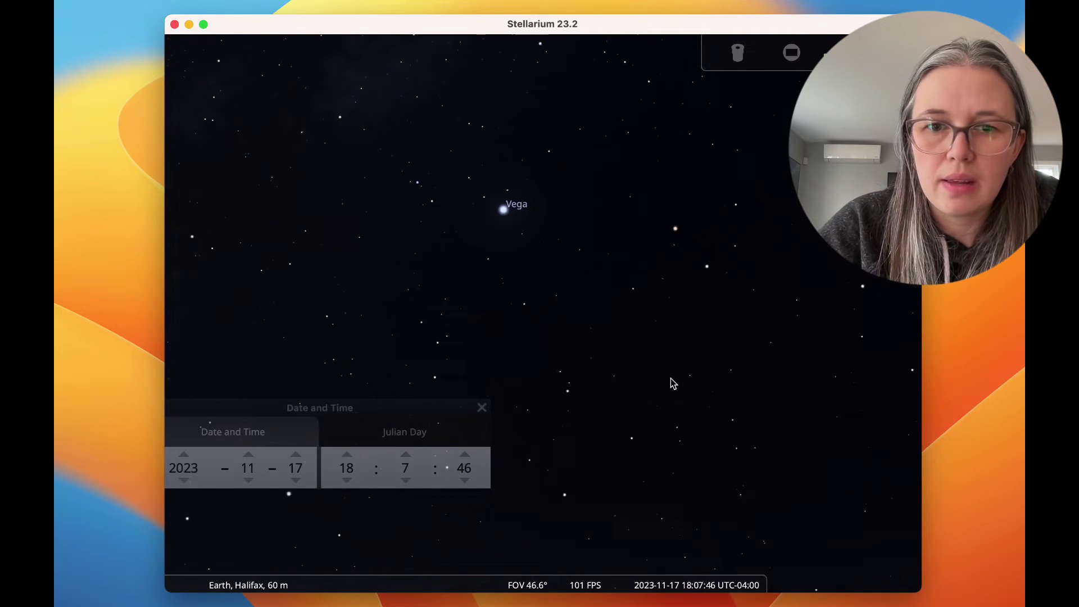
scroll(673, 383, "down", 8)
scroll(670, 379, "up", 3)
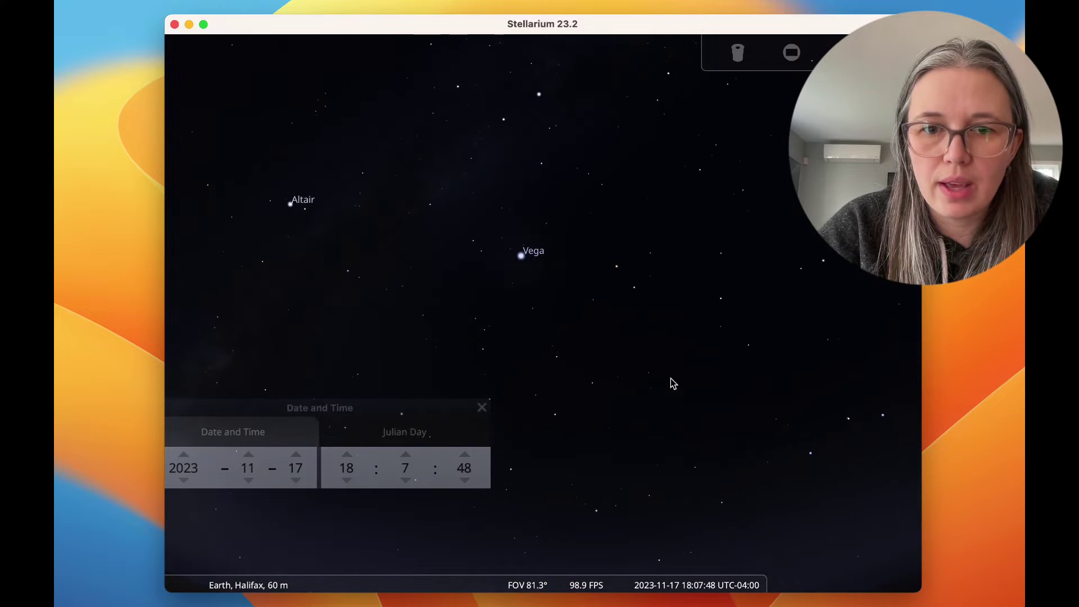
left_click_drag(634, 387, 653, 318)
Reselect 12P/Pons-Brooks and raise the sky to reveal the western horizon.
mouse_move(168, 292)
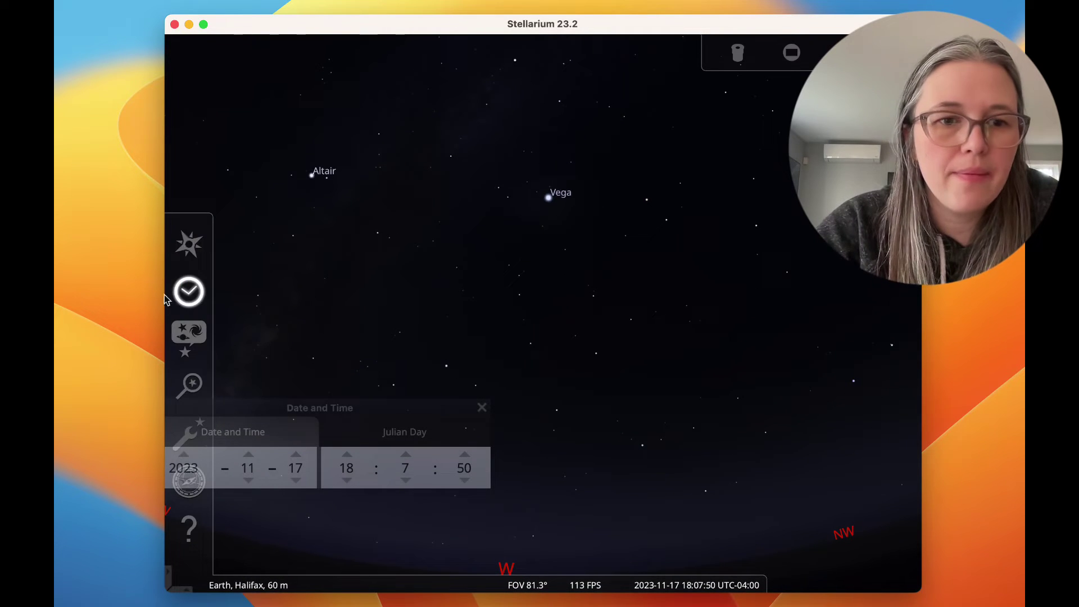
left_click(188, 387)
left_click(483, 262)
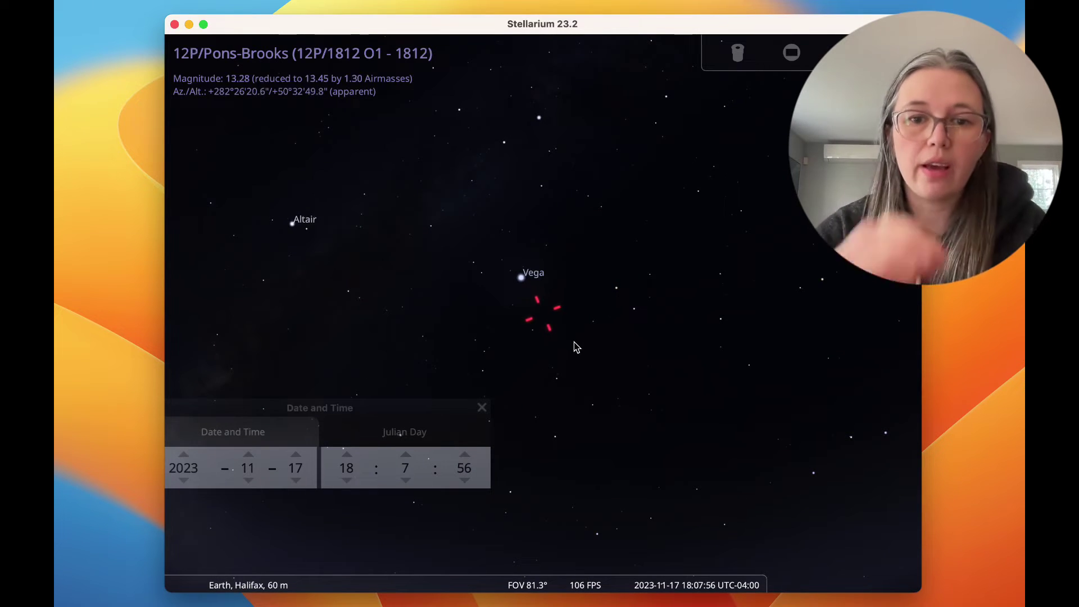
left_click_drag(576, 347, 582, 262)
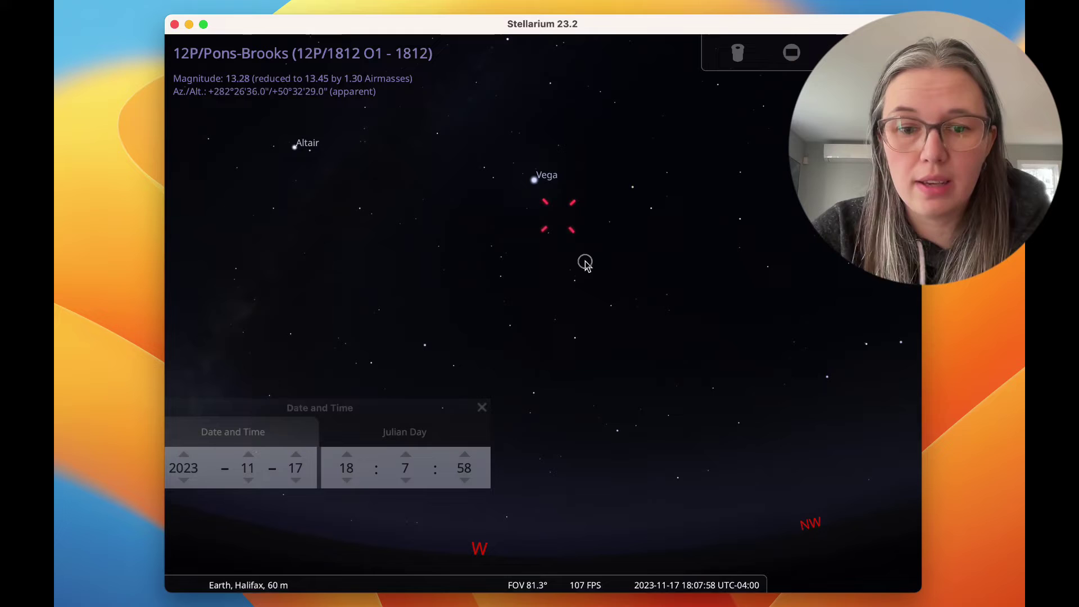
Nudge the minutes and hour back and forth in the Date and Time window.
left_click(406, 455)
left_click(406, 455)
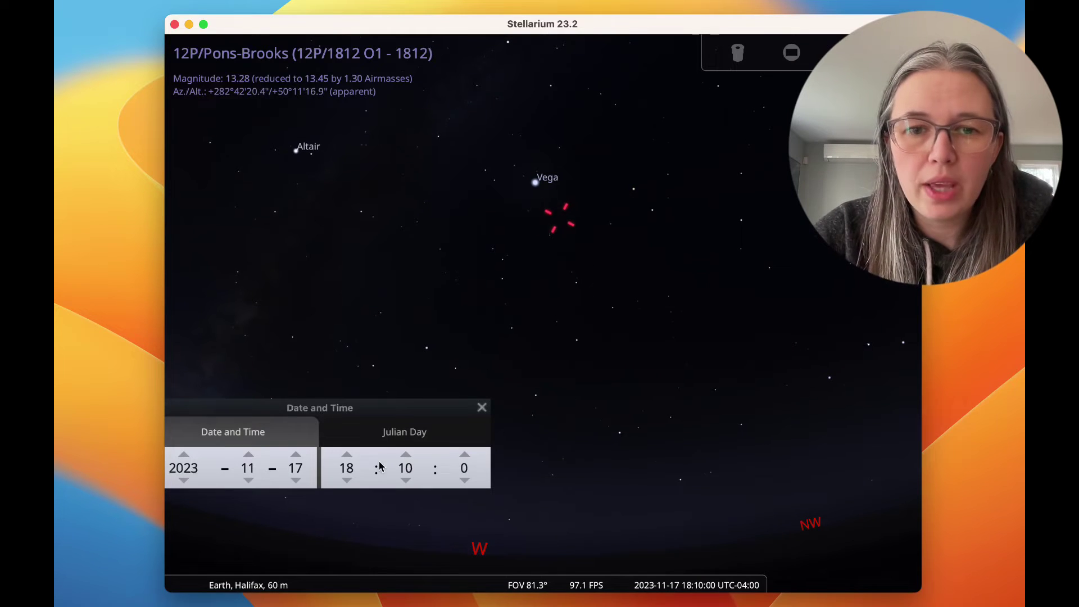
left_click(346, 454)
left_click(345, 454)
left_click(345, 454)
left_click(345, 454)
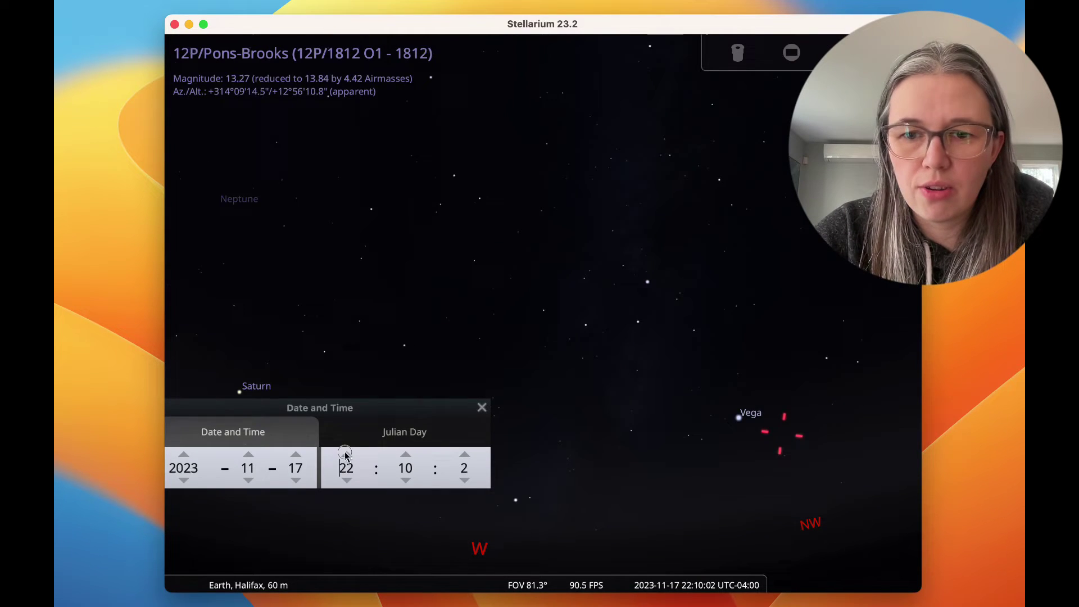
left_click(345, 454)
left_click(346, 481)
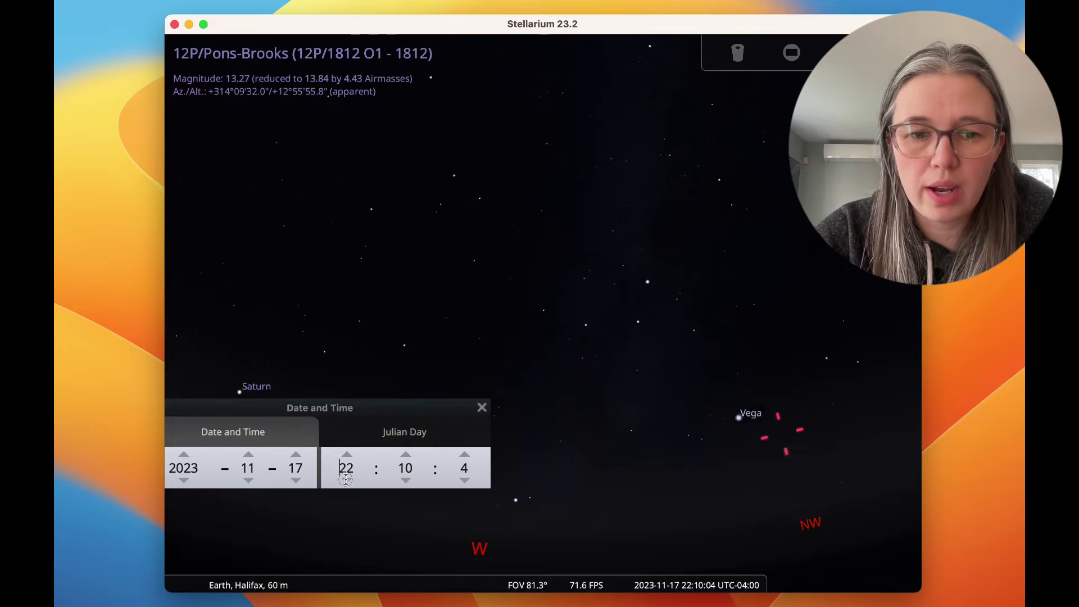
left_click(347, 481)
left_click(346, 481)
left_click(346, 481)
left_click(346, 481)
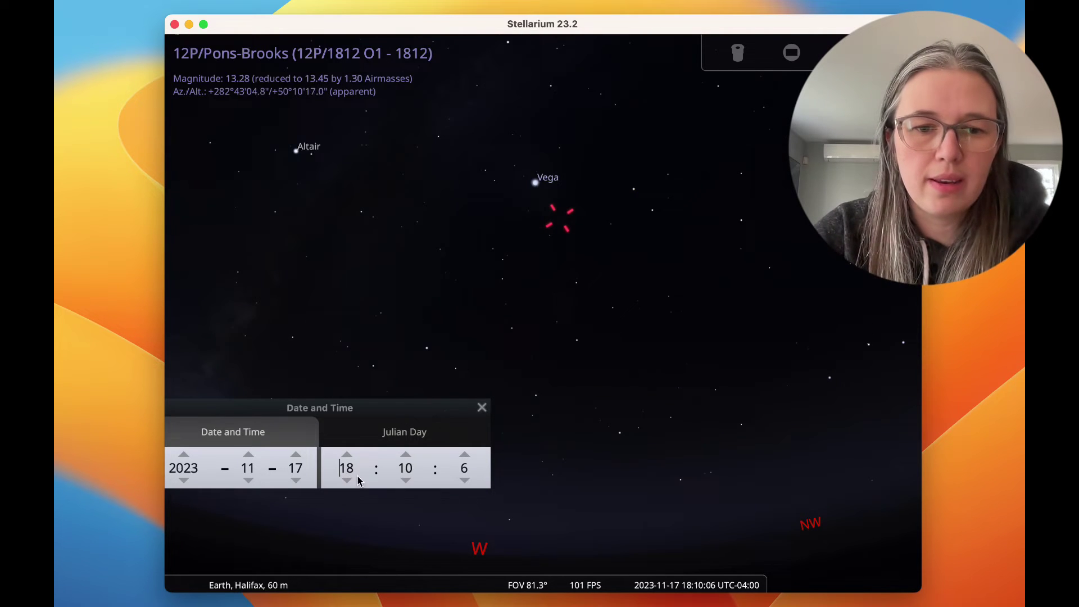
Advance the minutes to half past.
left_click(405, 454)
left_click(405, 454)
left_click(405, 454)
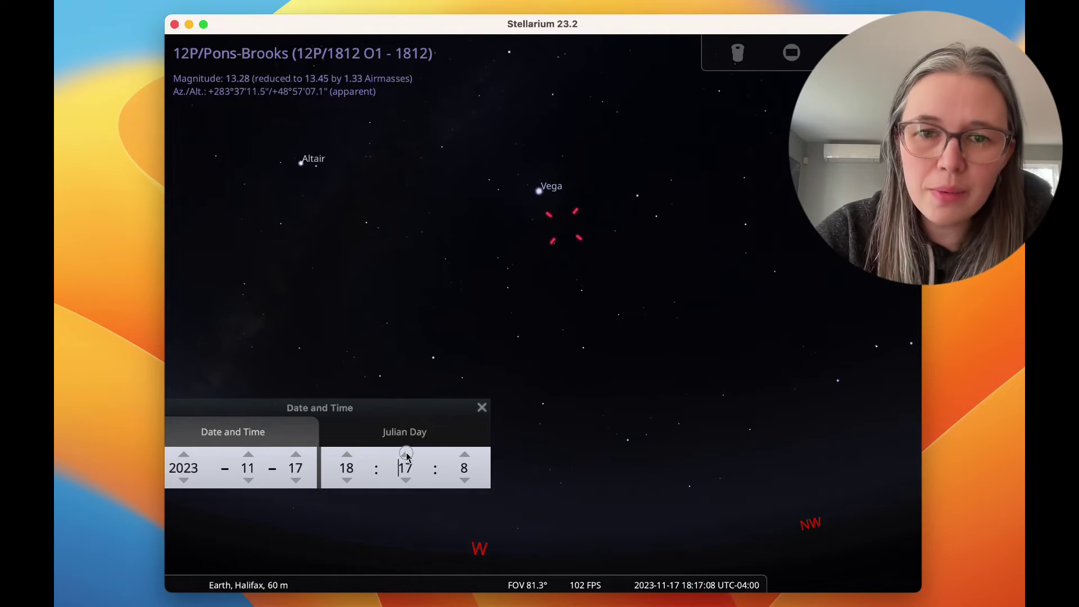
left_click(405, 454)
left_click(405, 454)
left_click(405, 454)
left_click(405, 454)
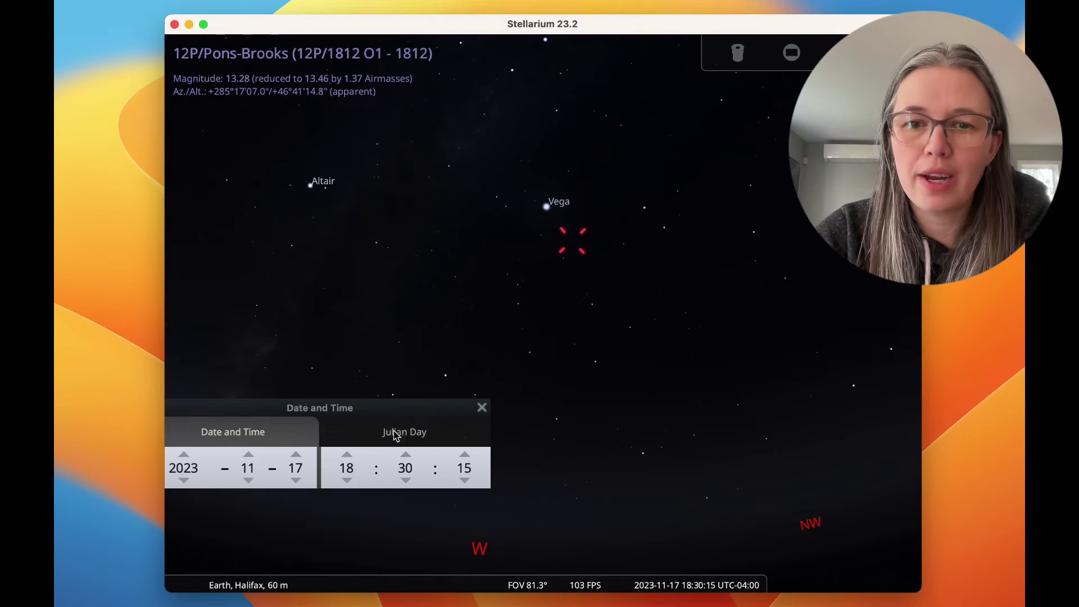
Advance the clock to 23:30 and centre the view on 12P/Pons-Brooks.
left_click(346, 455)
left_click(346, 456)
left_click(346, 456)
left_click(346, 455)
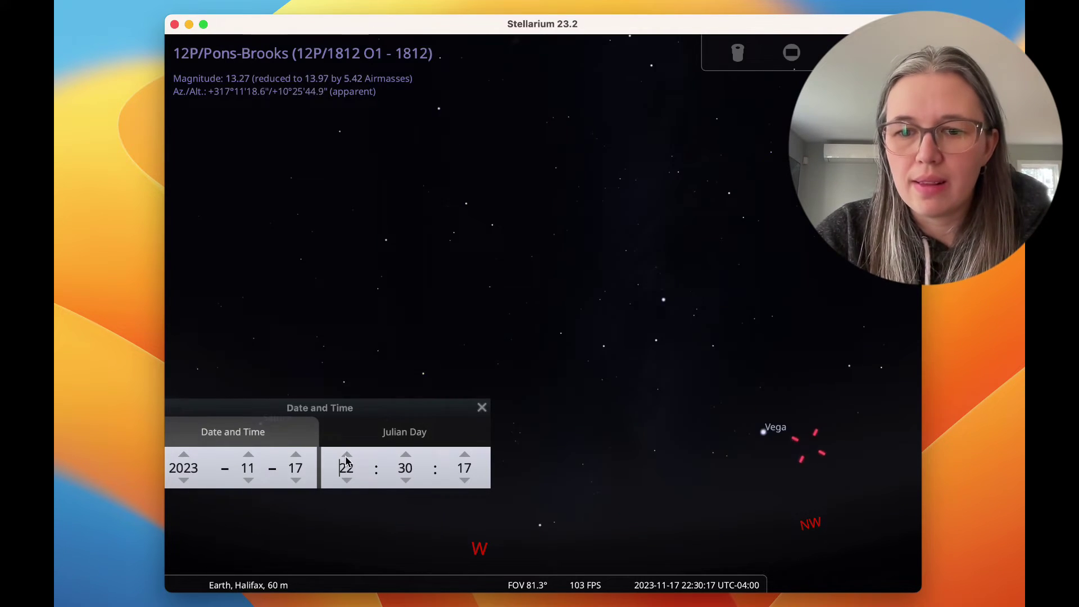
left_click(346, 456)
key("space")
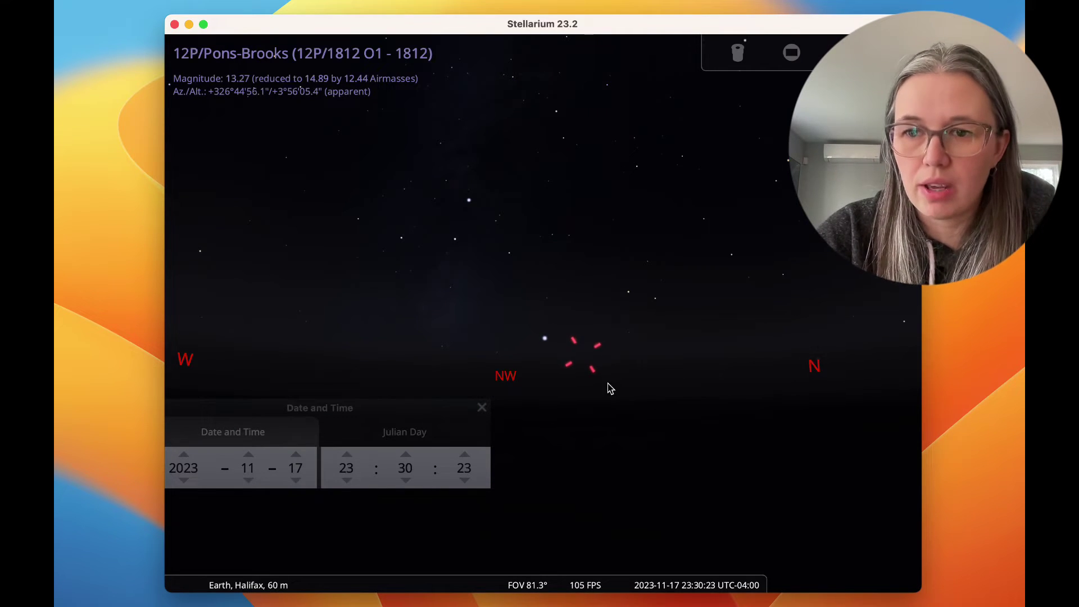
scroll(492, 407, "up", 5)
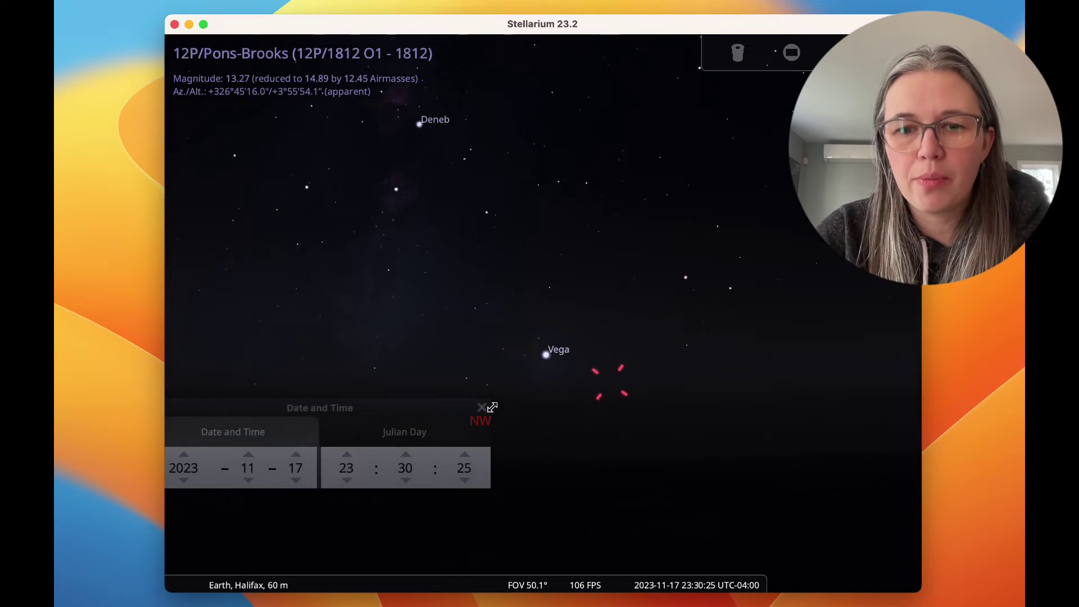
scroll(595, 287, "up", 3)
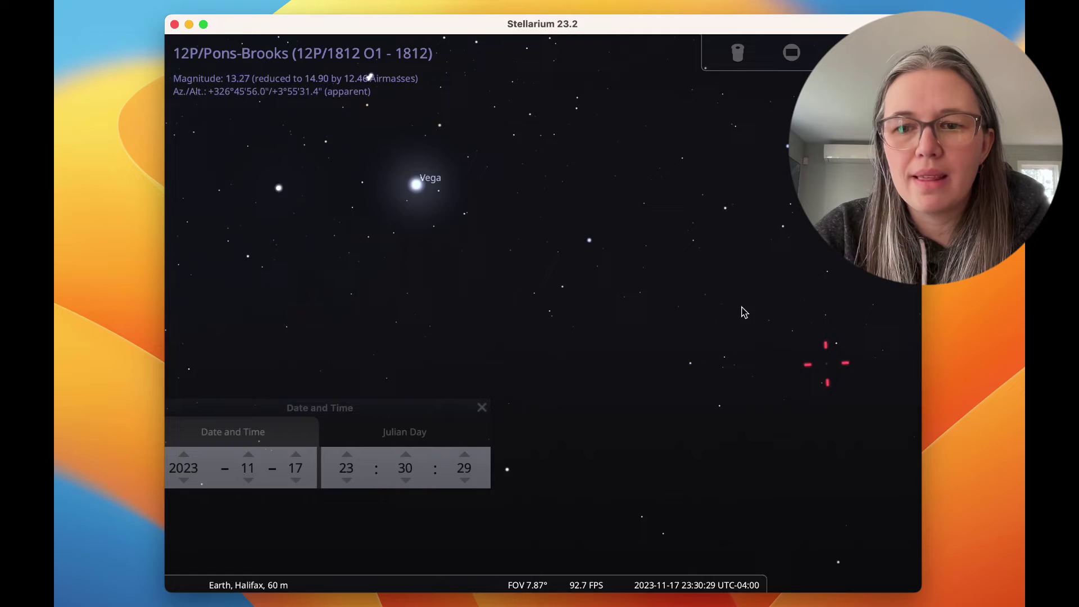
mouse_move(744, 310)
left_mouse_down()
mouse_move(496, 204)
mouse_move(666, 279)
left_mouse_up()
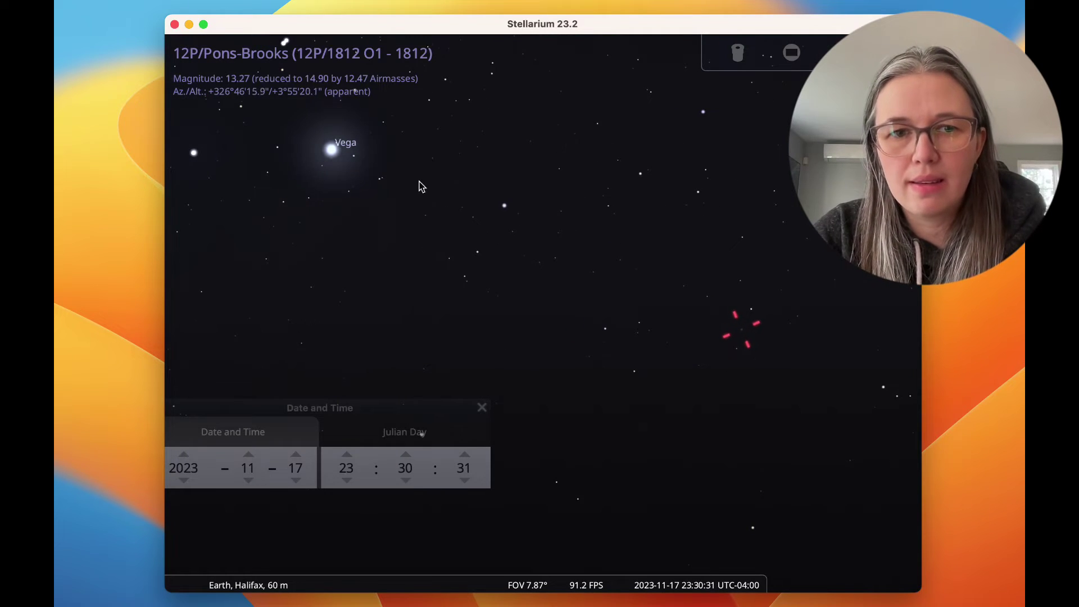
mouse_move(700, 322)
left_mouse_down()
mouse_move(409, 244)
mouse_move(631, 320)
left_mouse_up()
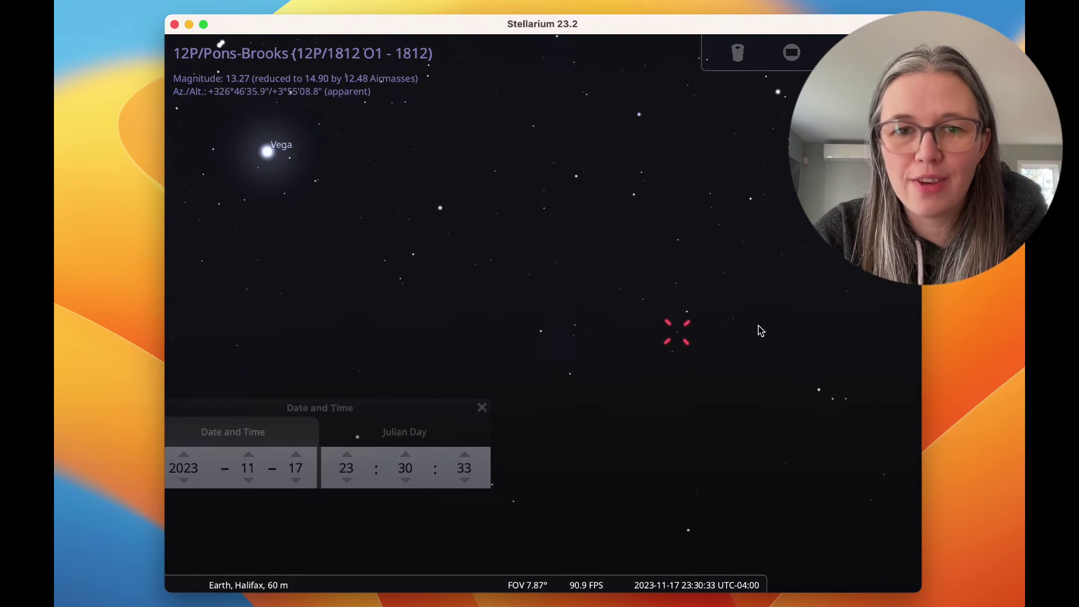
left_click_drag(773, 376, 653, 265)
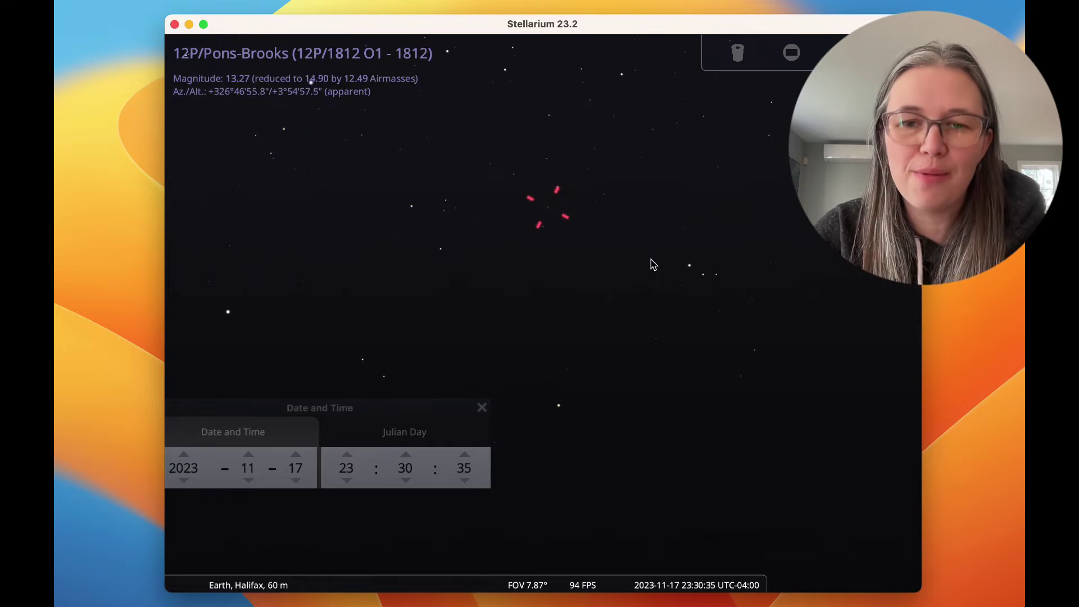
scroll(651, 262, "up", 5)
left_click_drag(629, 167, 630, 345)
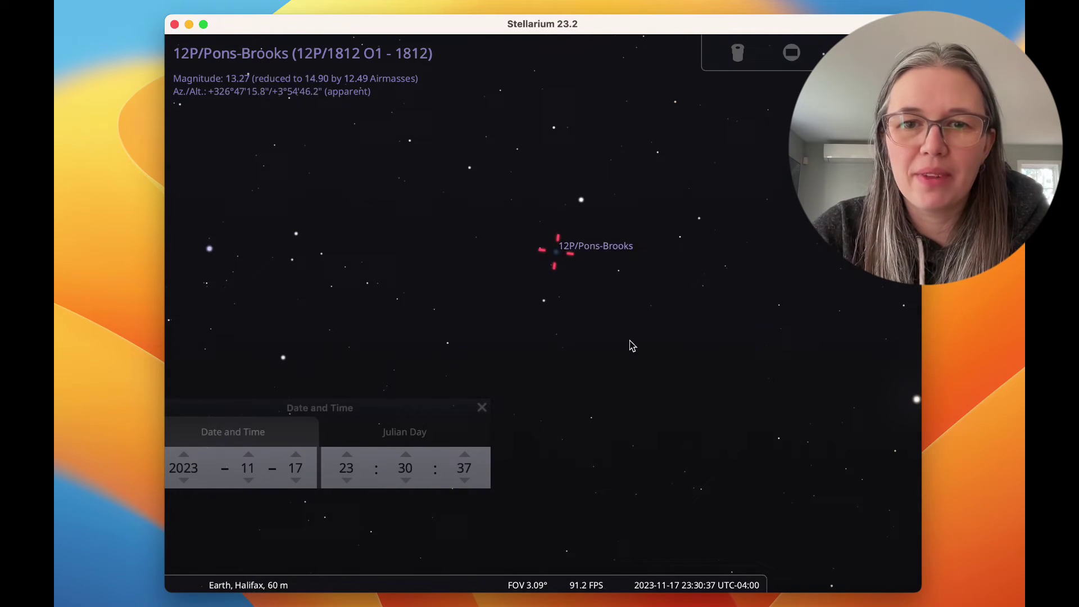
scroll(632, 346, "up", 3)
scroll(631, 344, "up", 2)
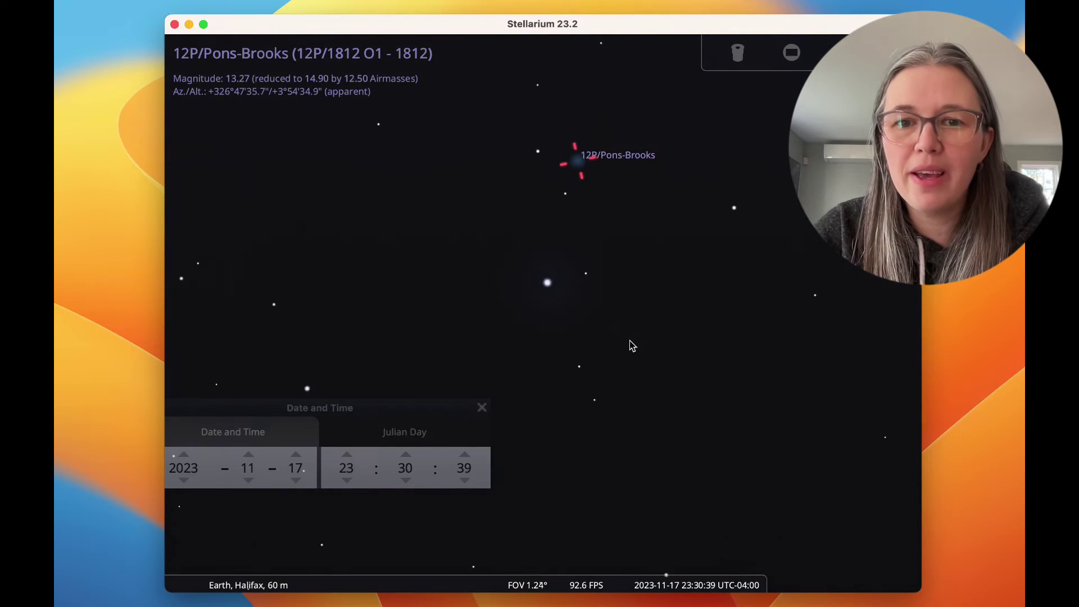
left_click_drag(608, 228, 612, 309)
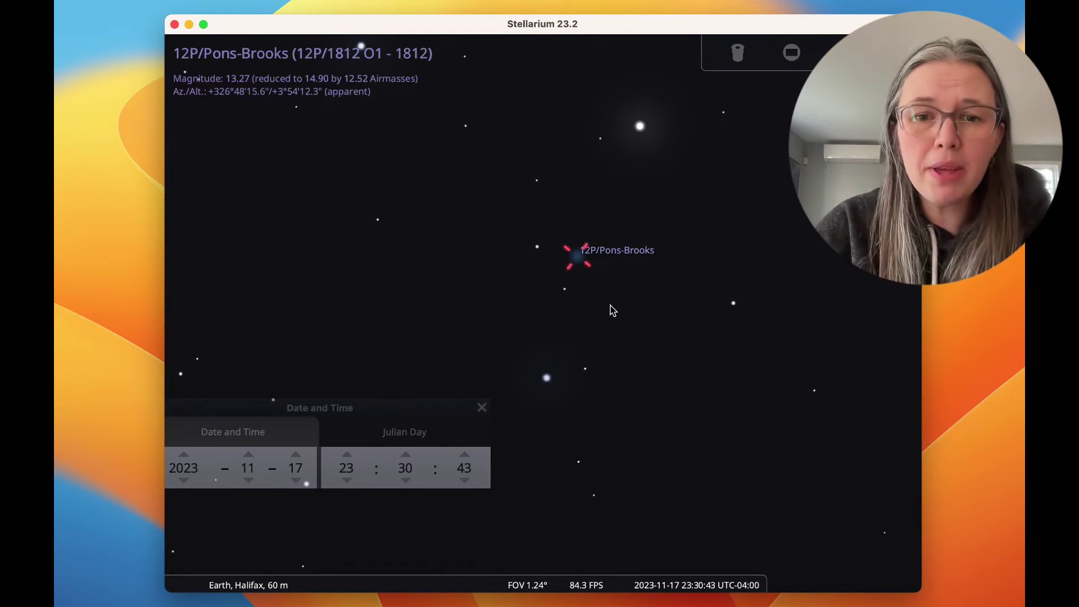
scroll(612, 310, "down", 2)
scroll(612, 311, "down", 4)
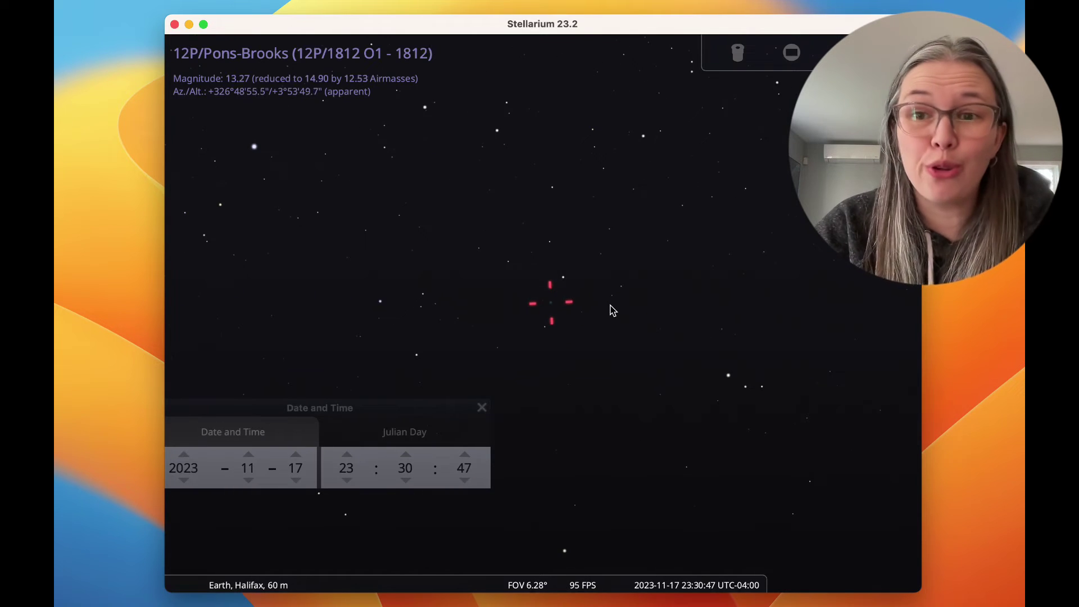
scroll(610, 309, "down", 2)
mouse_move(610, 308)
left_mouse_down()
mouse_move(705, 229)
mouse_move(786, 309)
left_mouse_up()
scroll(786, 309, "down", 4)
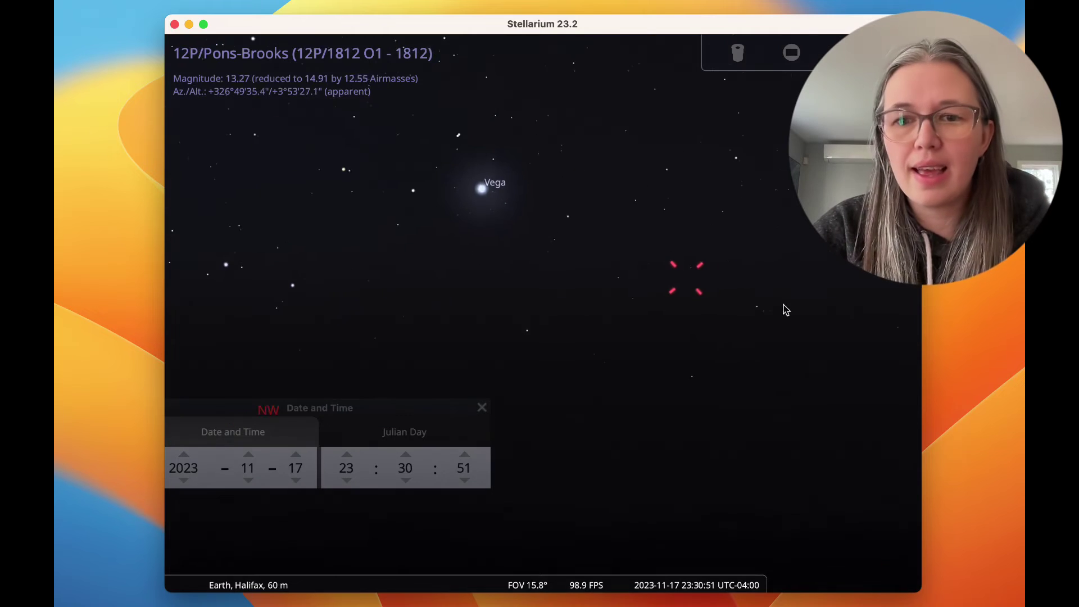
mouse_move(785, 310)
left_mouse_down()
mouse_move(698, 282)
mouse_move(700, 397)
mouse_move(714, 388)
left_mouse_up()
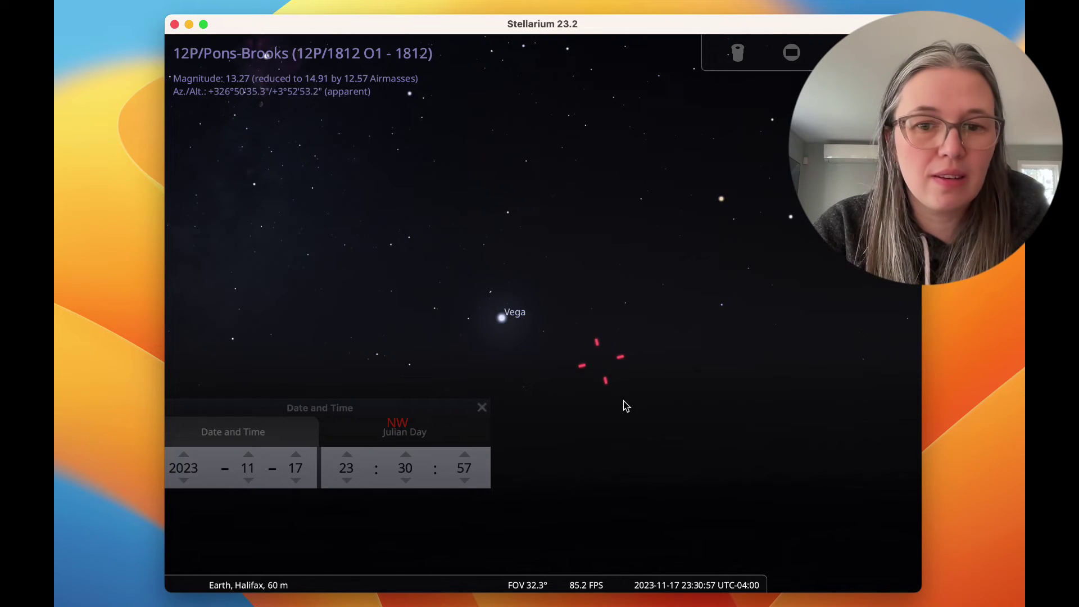
left_click_drag(626, 406, 554, 369)
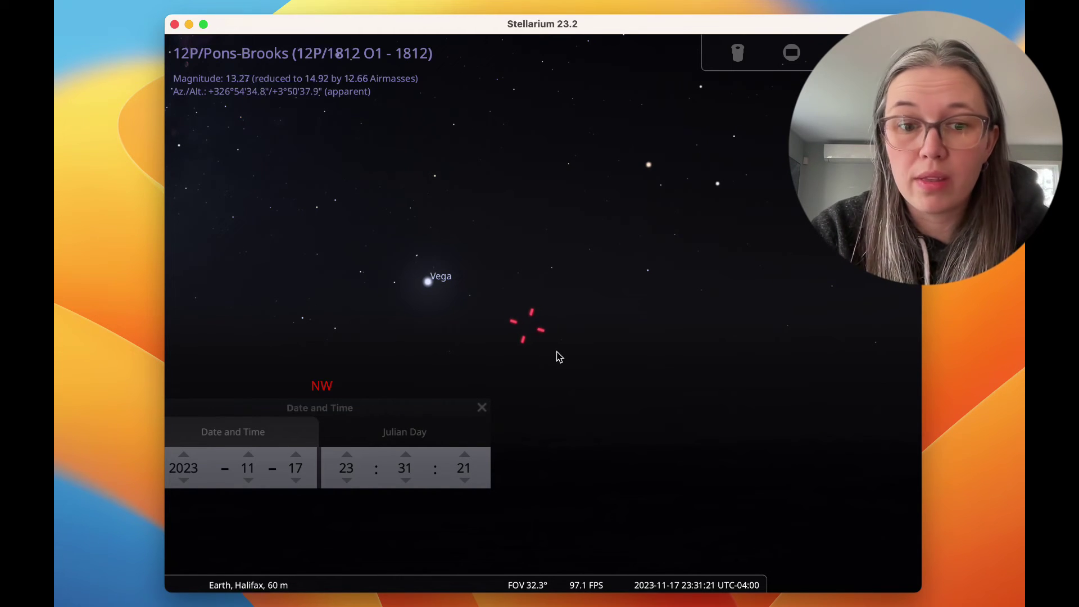
Move the Date and Time window to the bottom centre and reframe the sky on Vega and the comet.
left_click_drag(436, 419, 583, 469)
left_click_drag(571, 385, 657, 333)
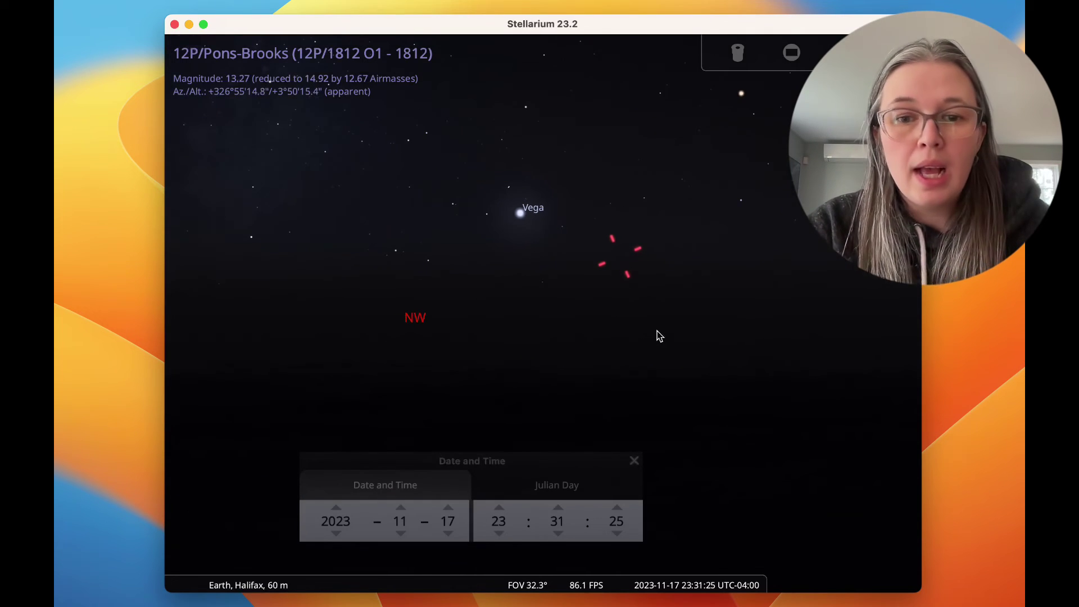
scroll(656, 335, "up", 3)
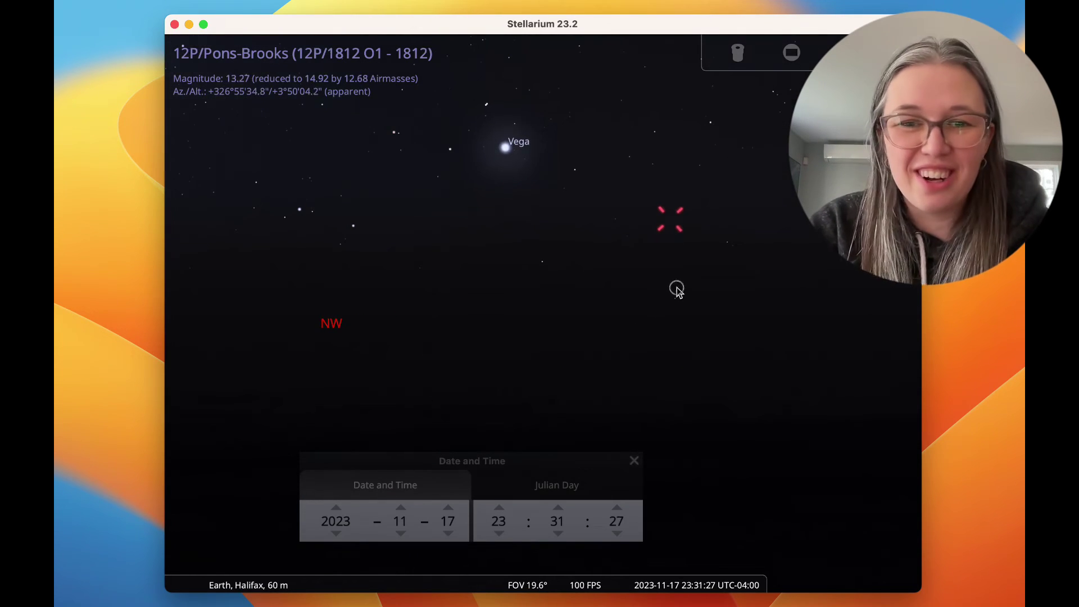
left_click_drag(676, 289, 652, 327)
left_click(127, 410)
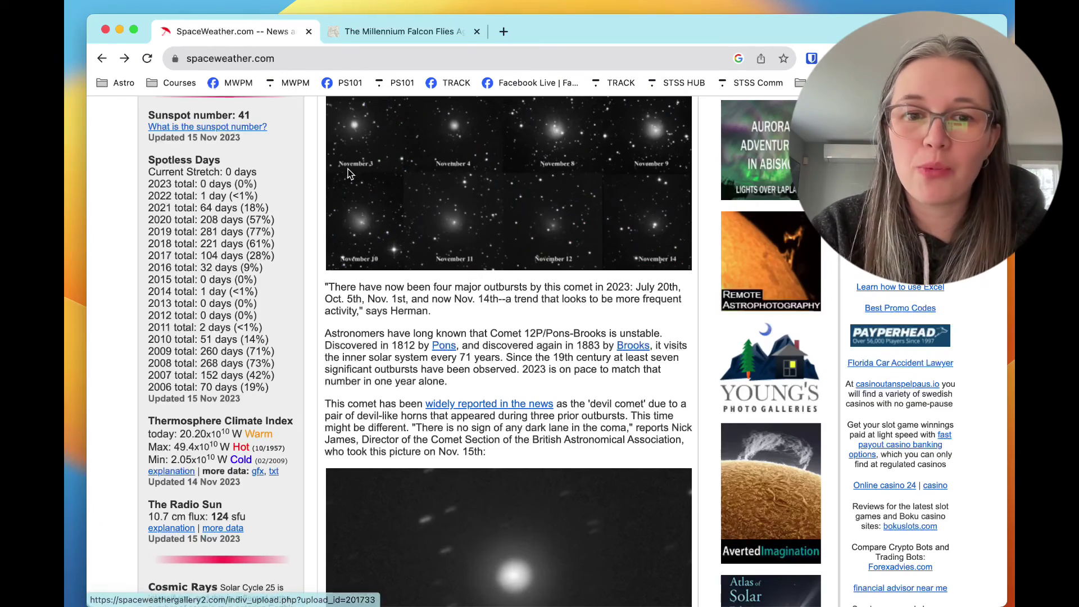
Scroll spaceweather.com to the 12P/Pons-Brooks cryovolcanic outburst story and its October 30 to November 14 image grid.
scroll(348, 173, "up", 10)
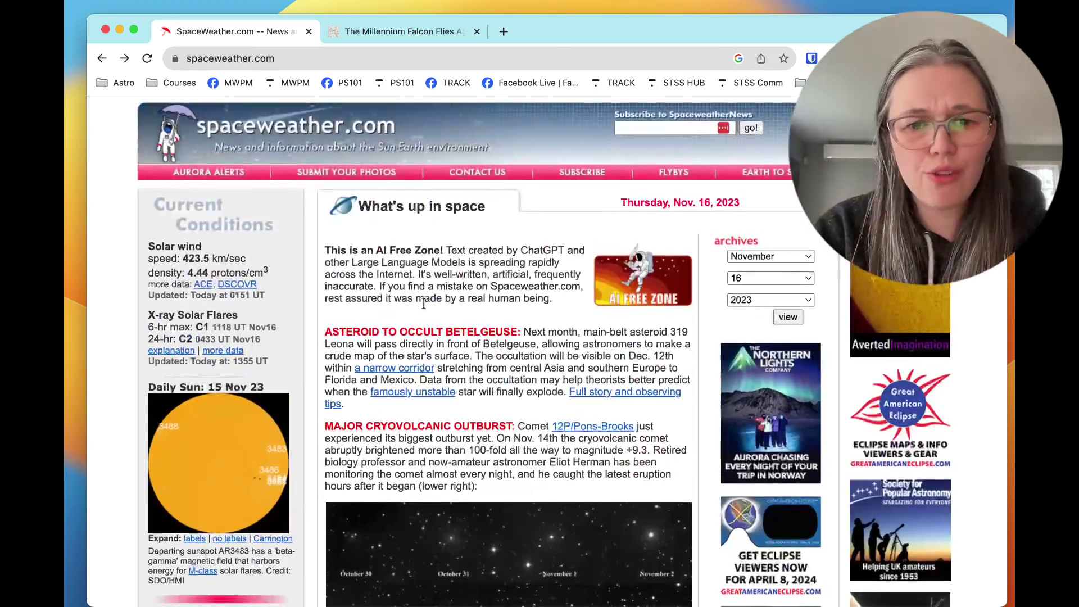
scroll(424, 303, "down", 5)
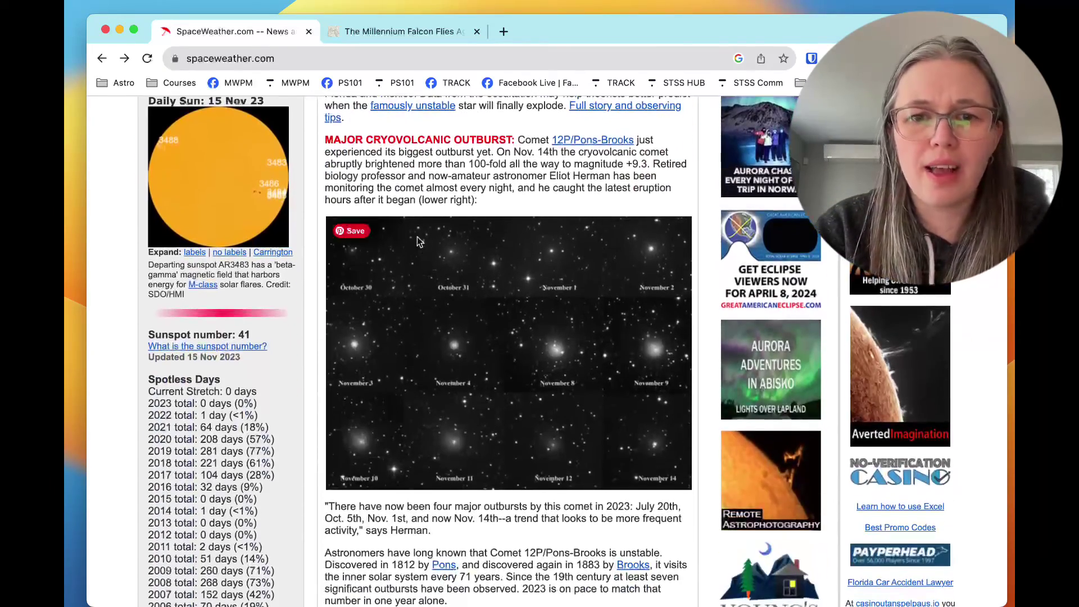
scroll(400, 146, "up", 4)
scroll(400, 146, "down", 5)
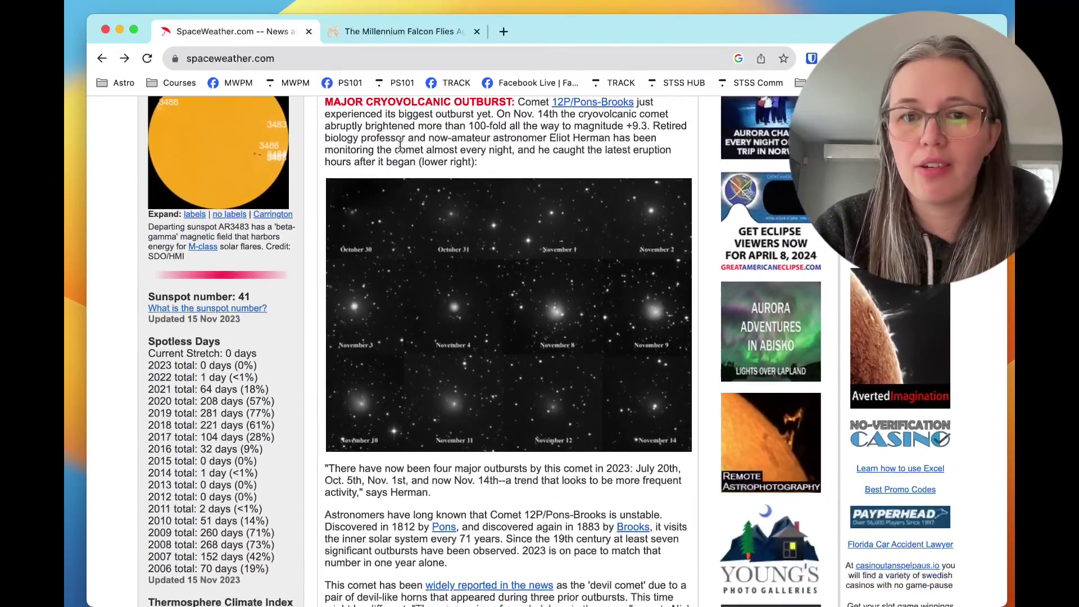
scroll(400, 146, "up", 1)
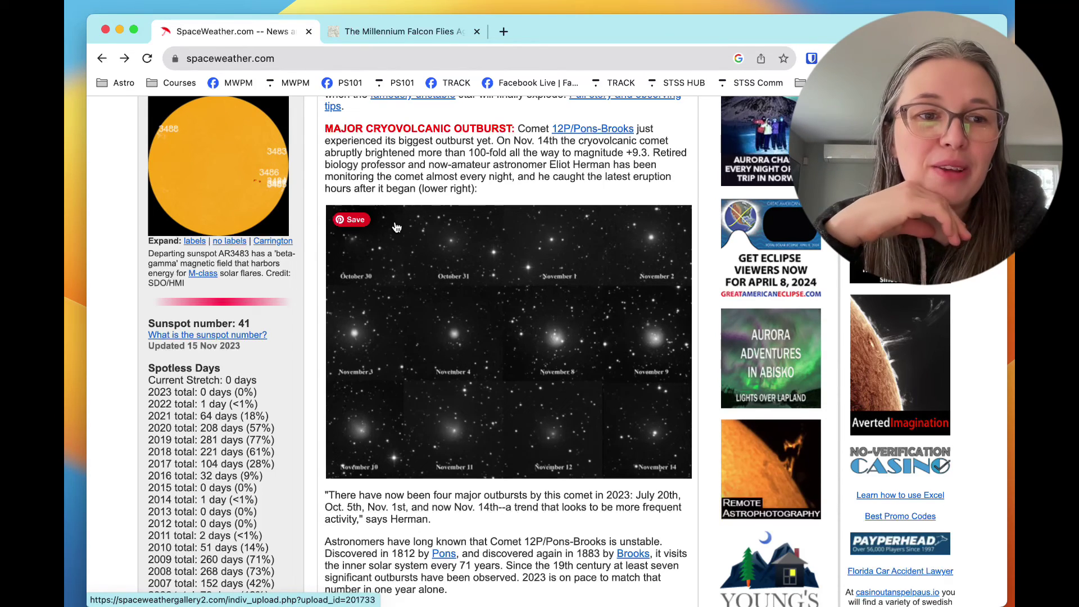
left_click(80, 234)
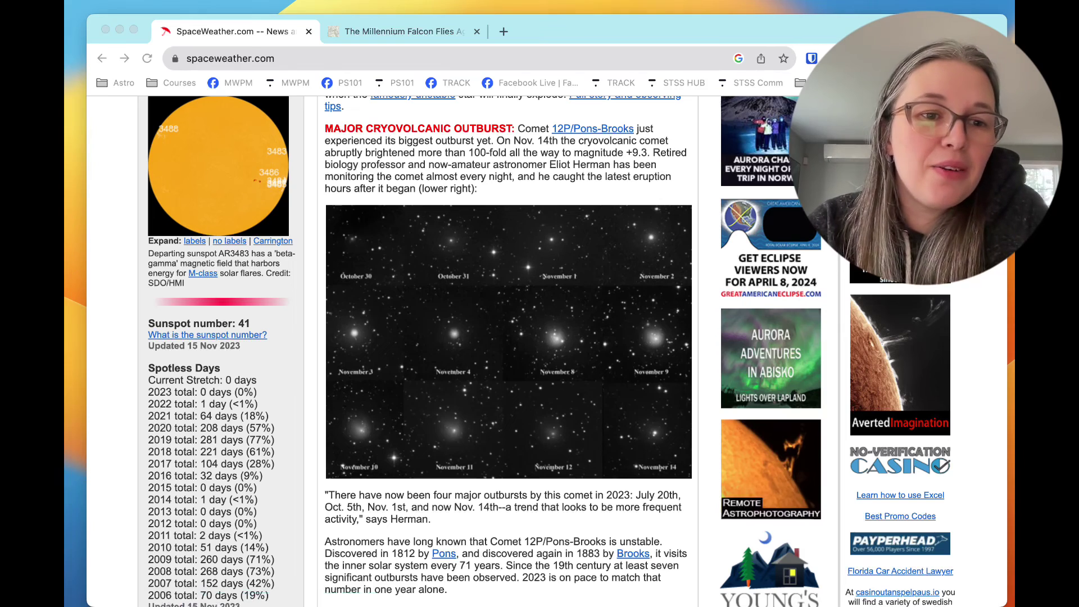